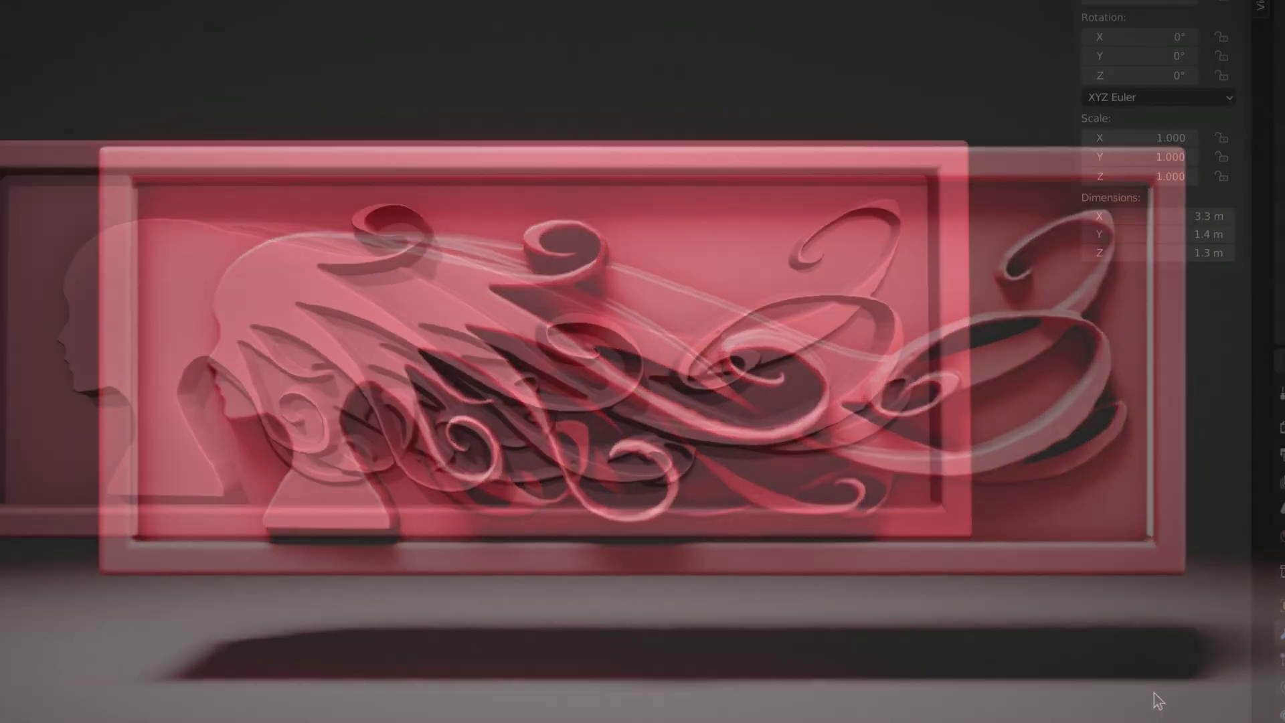
Create a new collection under the Scene Collection and name it Slices
middle_drag(982, 588, 973, 531)
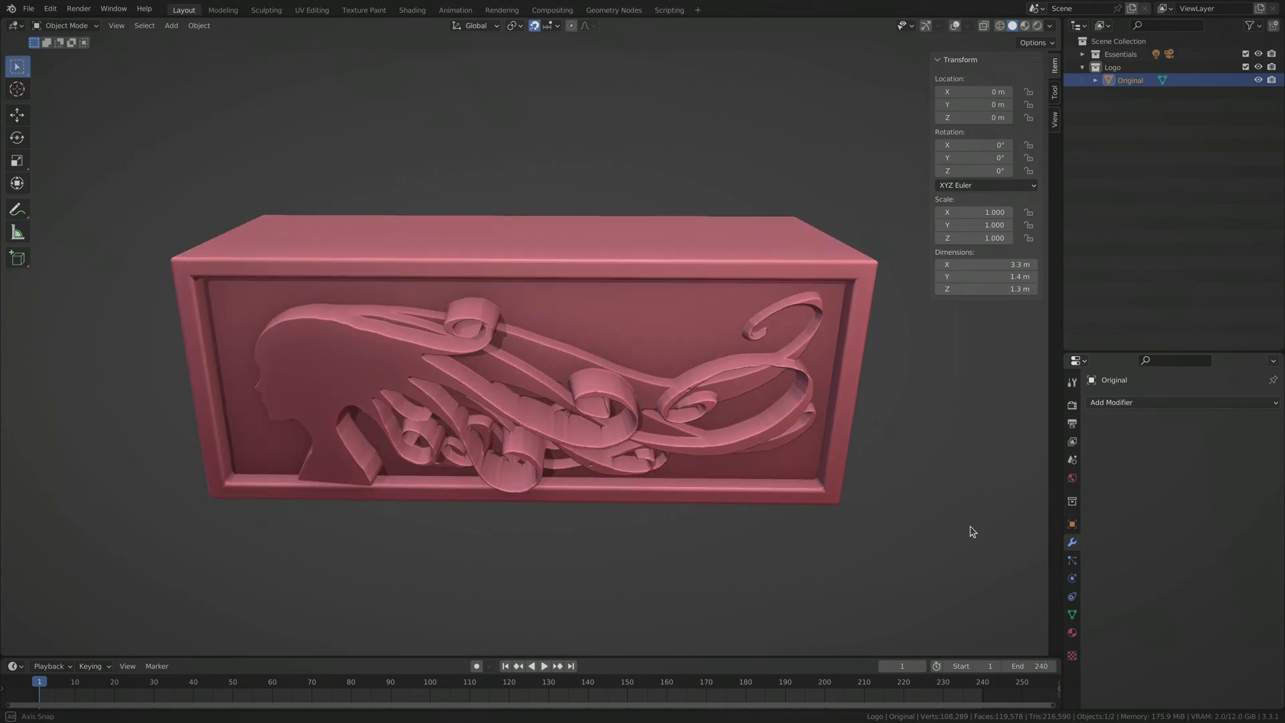
key(KP_1)
right_click(1112, 123)
click(1112, 124)
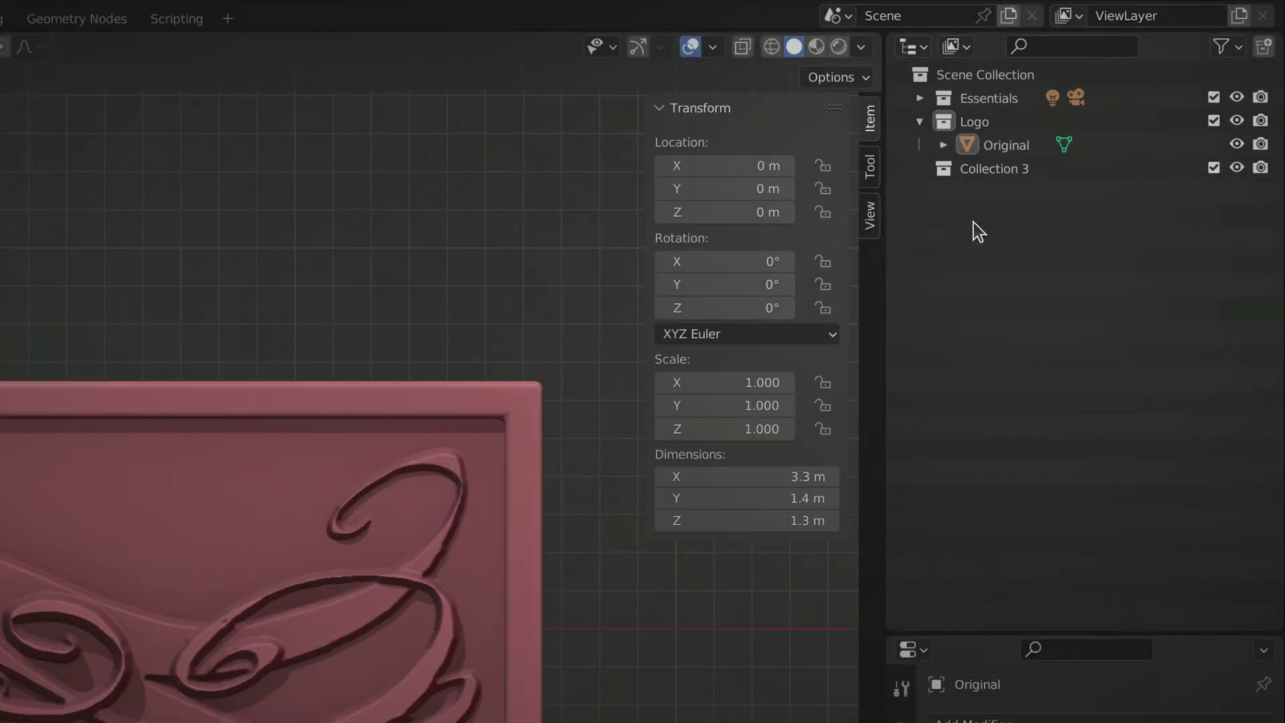
click(982, 175)
key(F2)
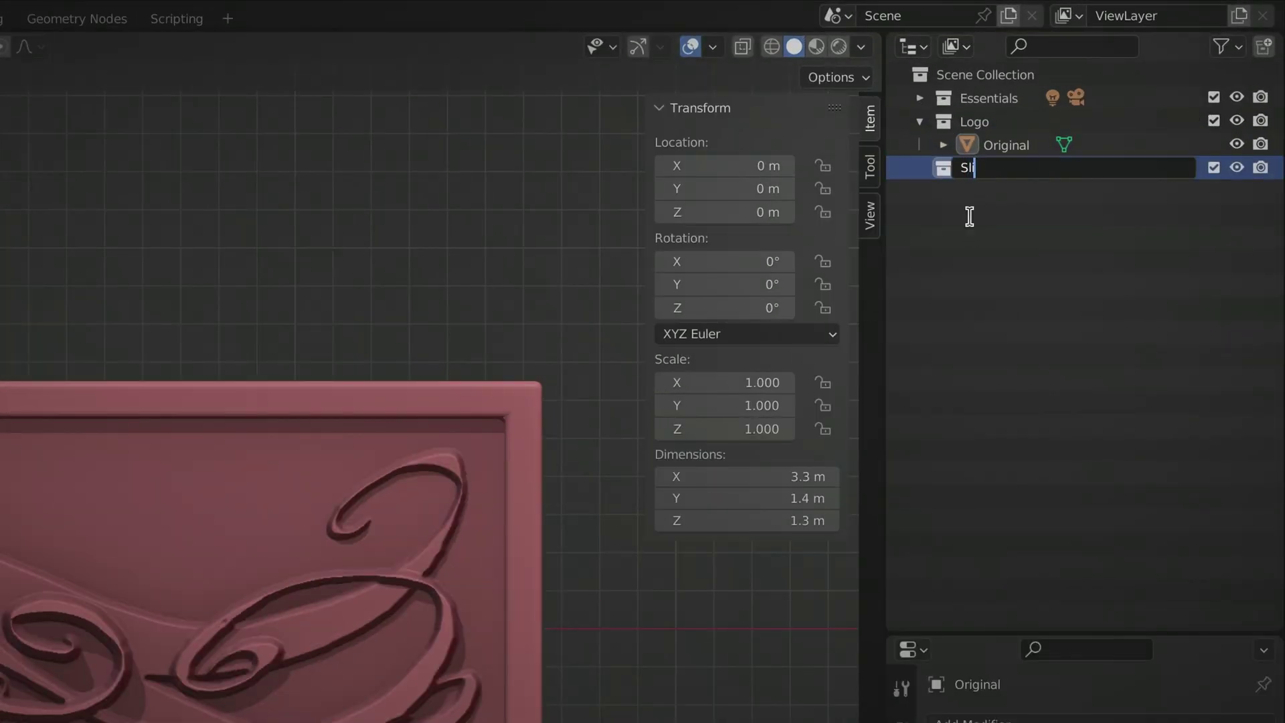
key(Return)
Add a cube to the Slices collection, with X dimension 0.2 m and X location -1.6 m
click(308, 47)
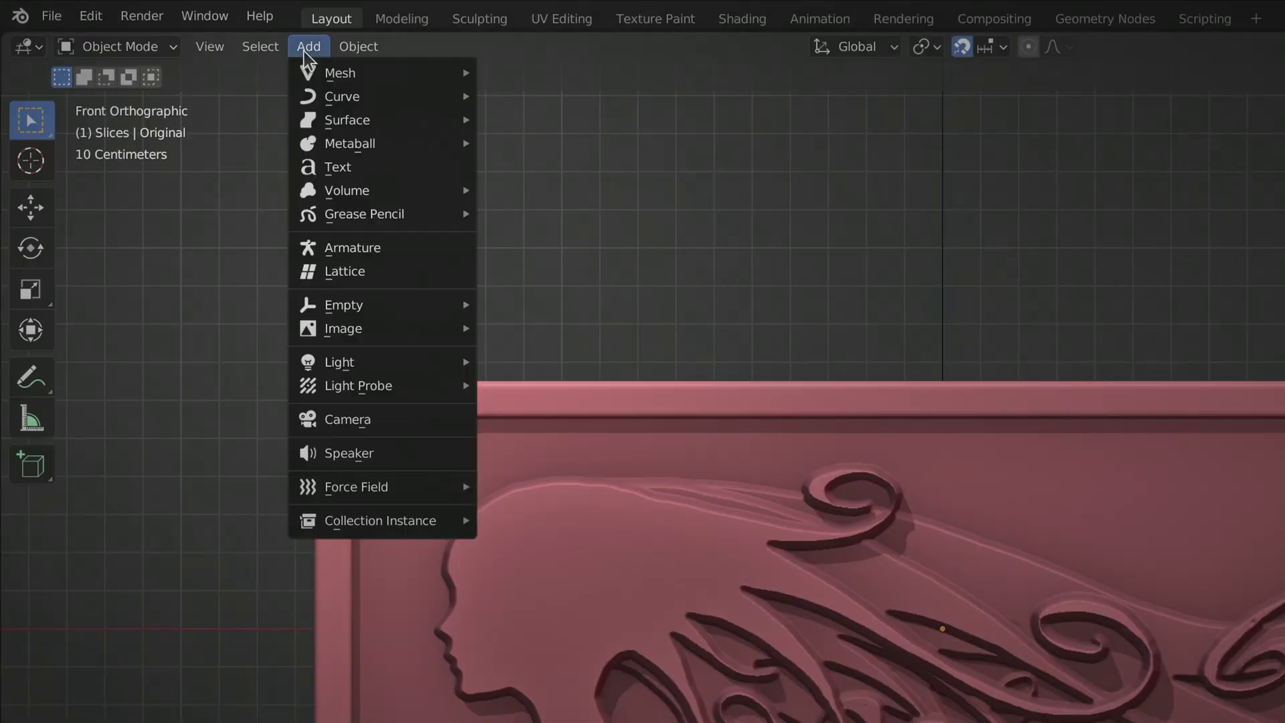
mouse_move(321, 72)
click(646, 94)
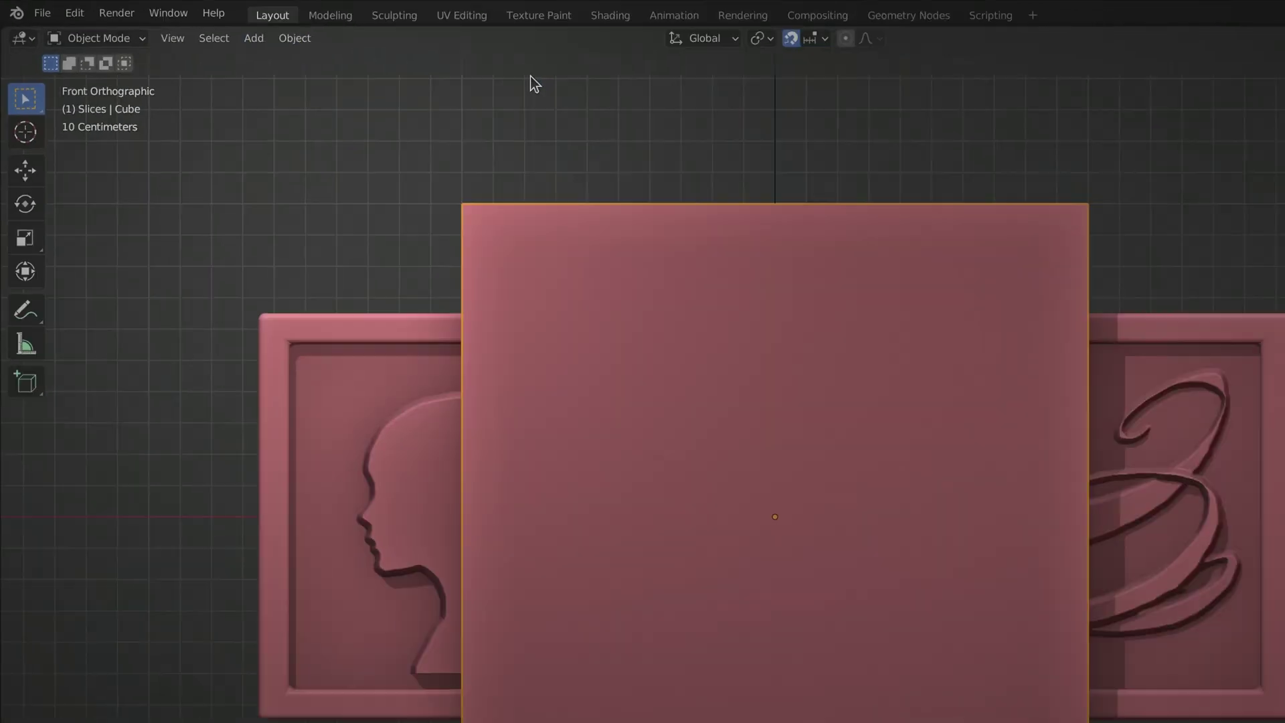
drag(986, 264, 936, 264)
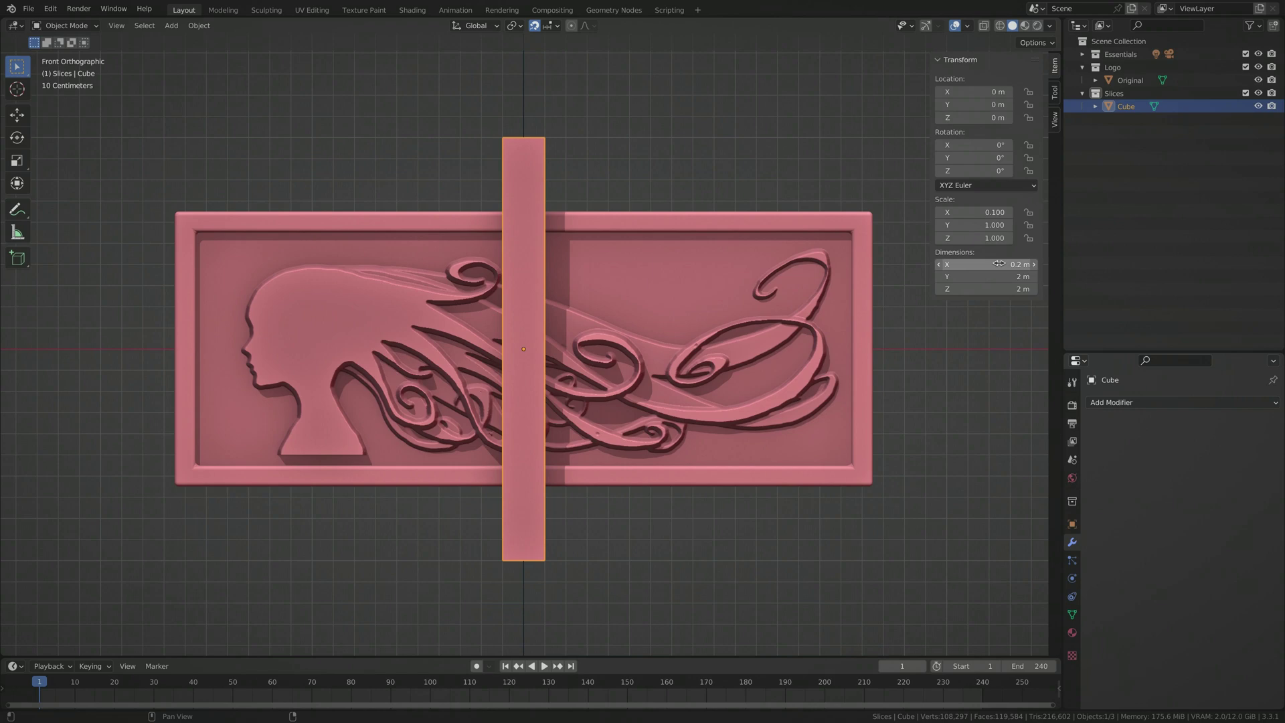
drag(974, 91, 904, 92)
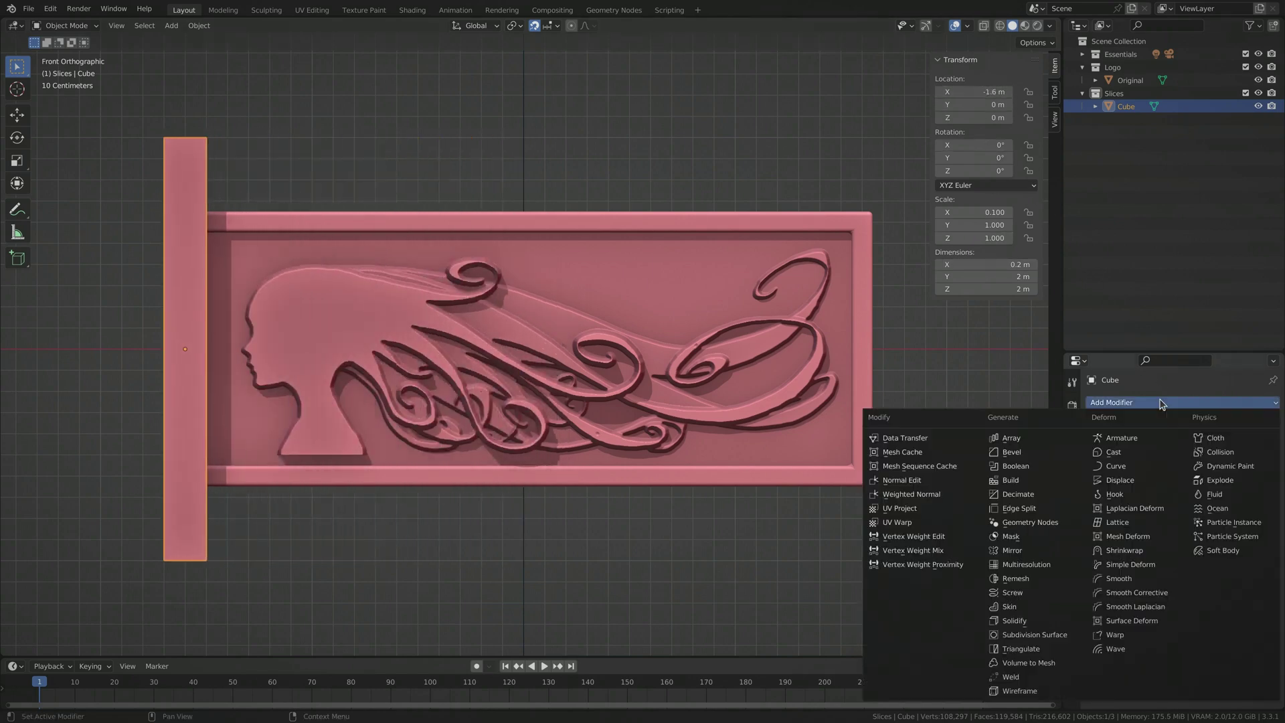
Give the cube a Boolean modifier set to Intersect with the Original object using the Fast solver, and hide the Logo collection
click(1161, 402)
click(1016, 466)
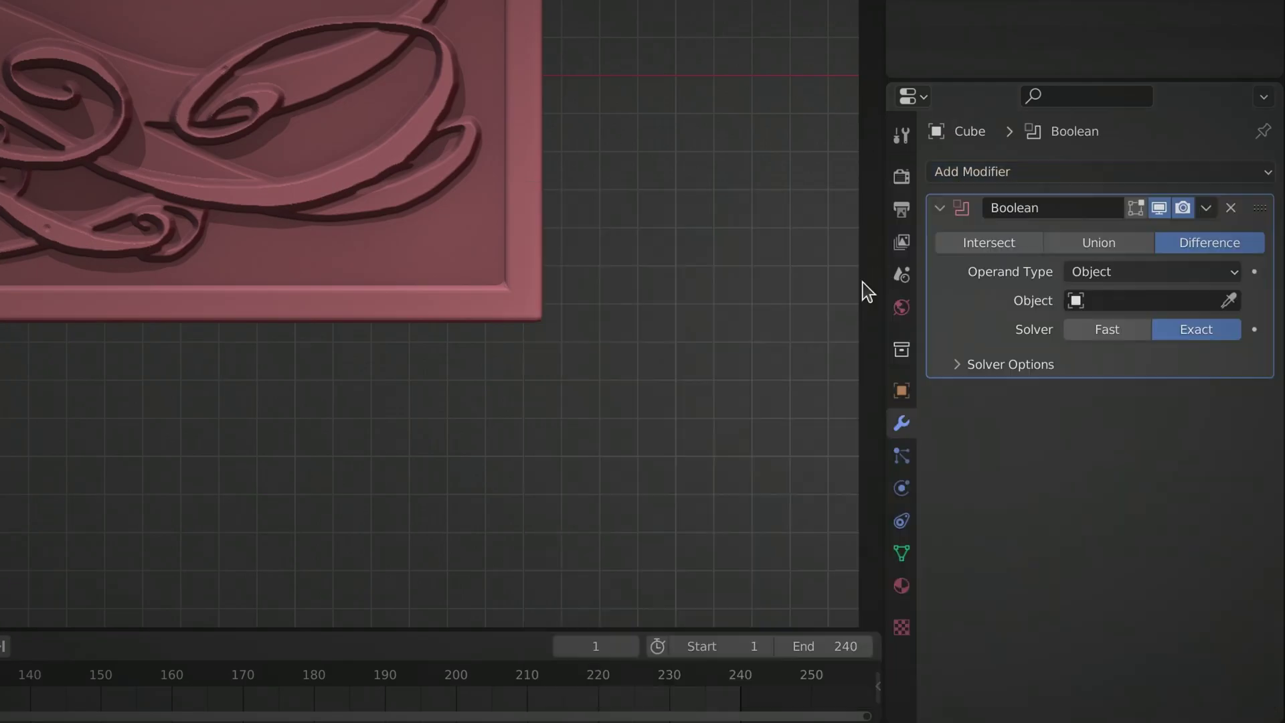
click(1125, 446)
click(1162, 300)
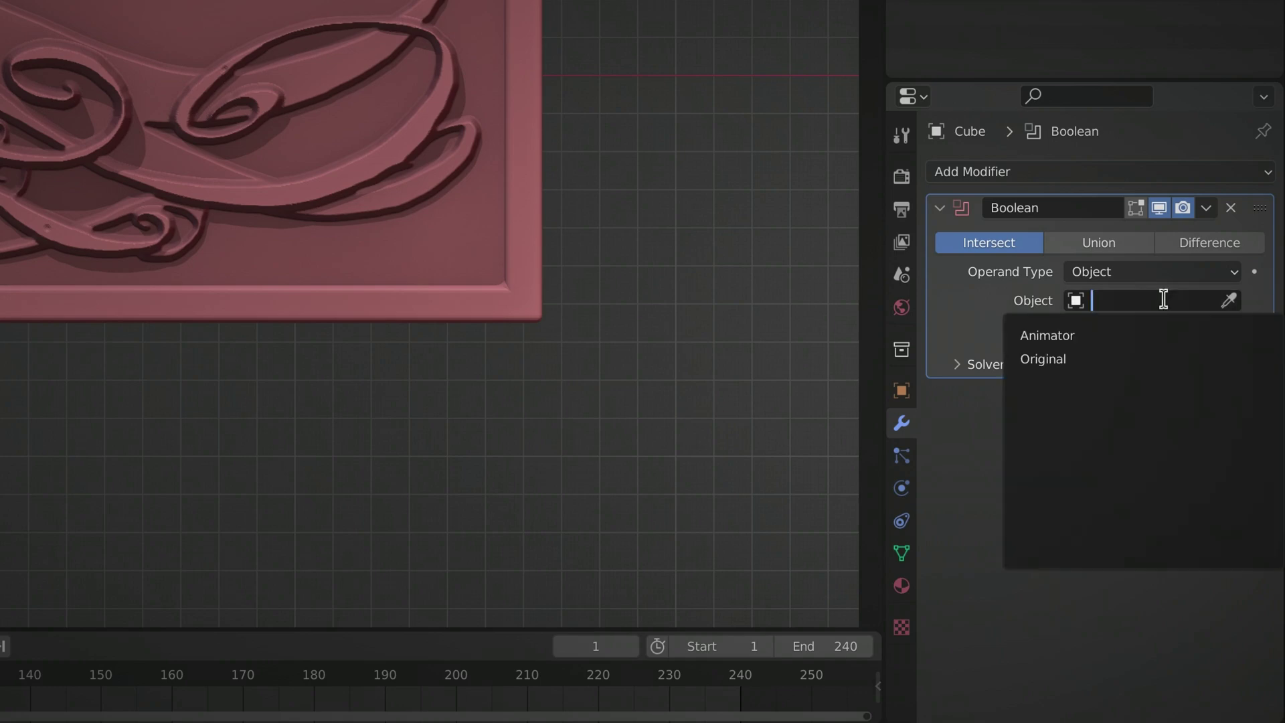
click(1156, 359)
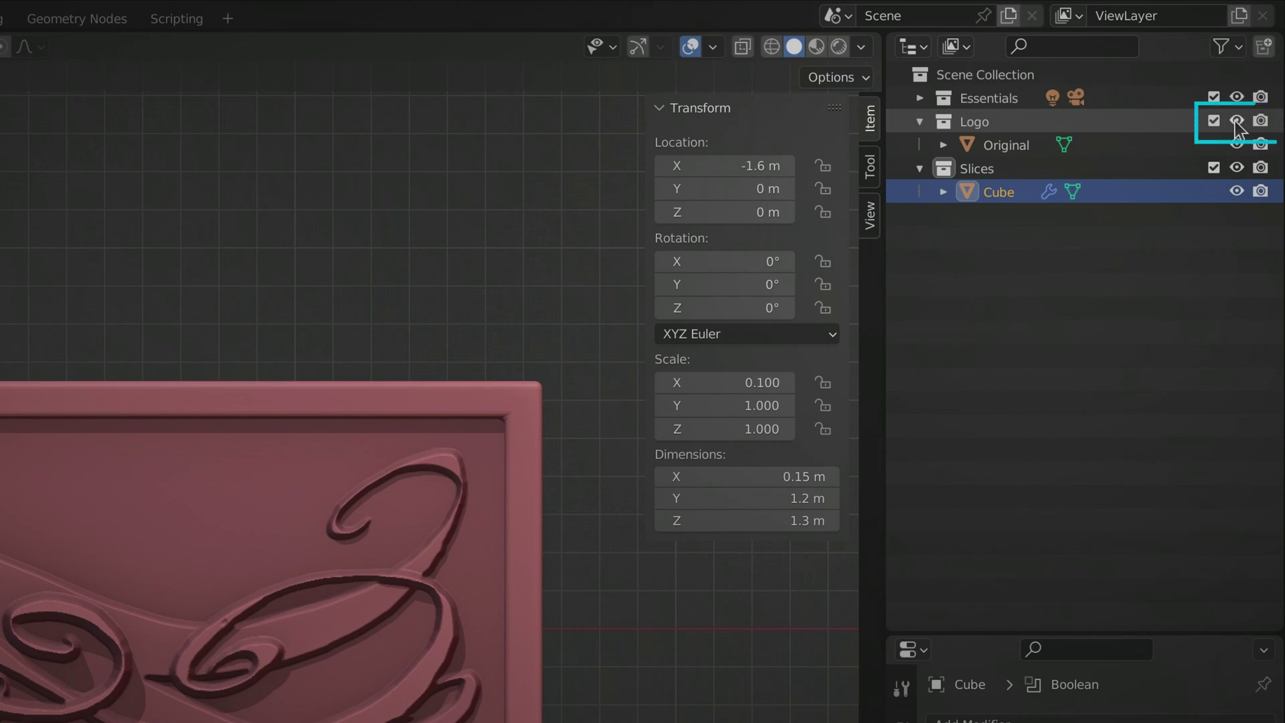
click(1235, 122)
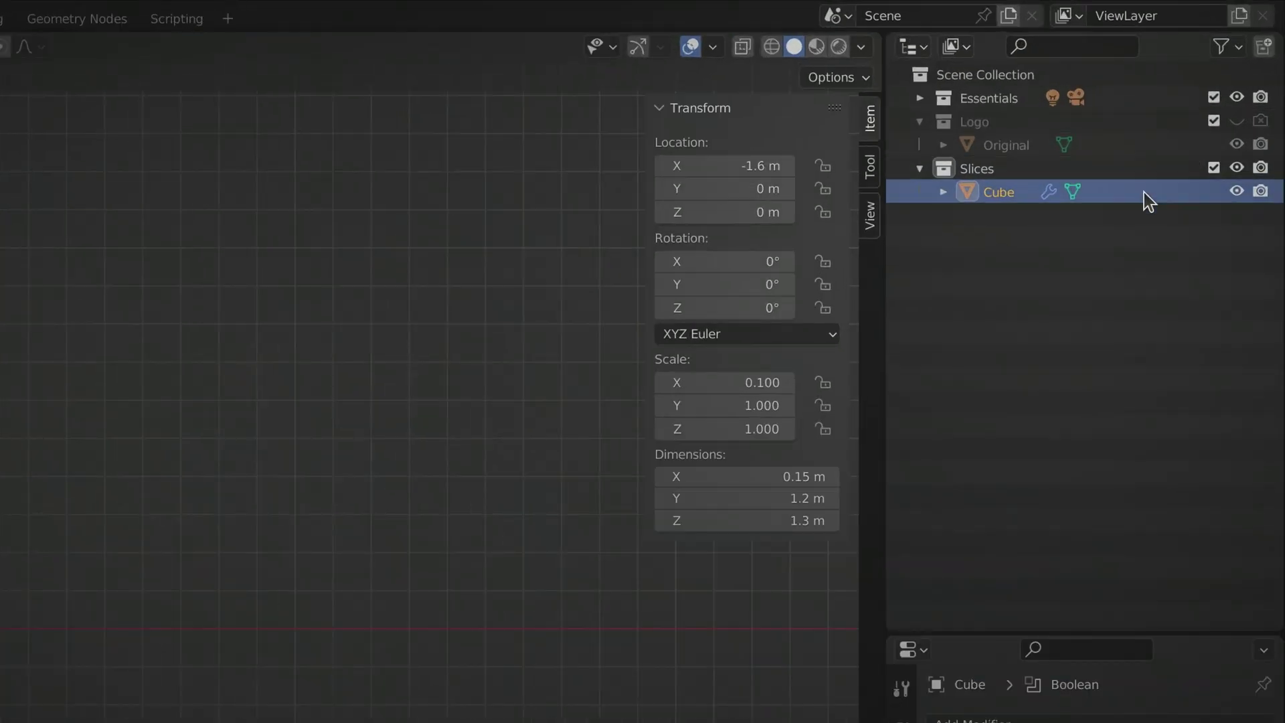
Duplicate the slice repeatedly along X in 0.2 m increments until the copies reach X 1.6 m and cover the whole logo
key(shift+d)
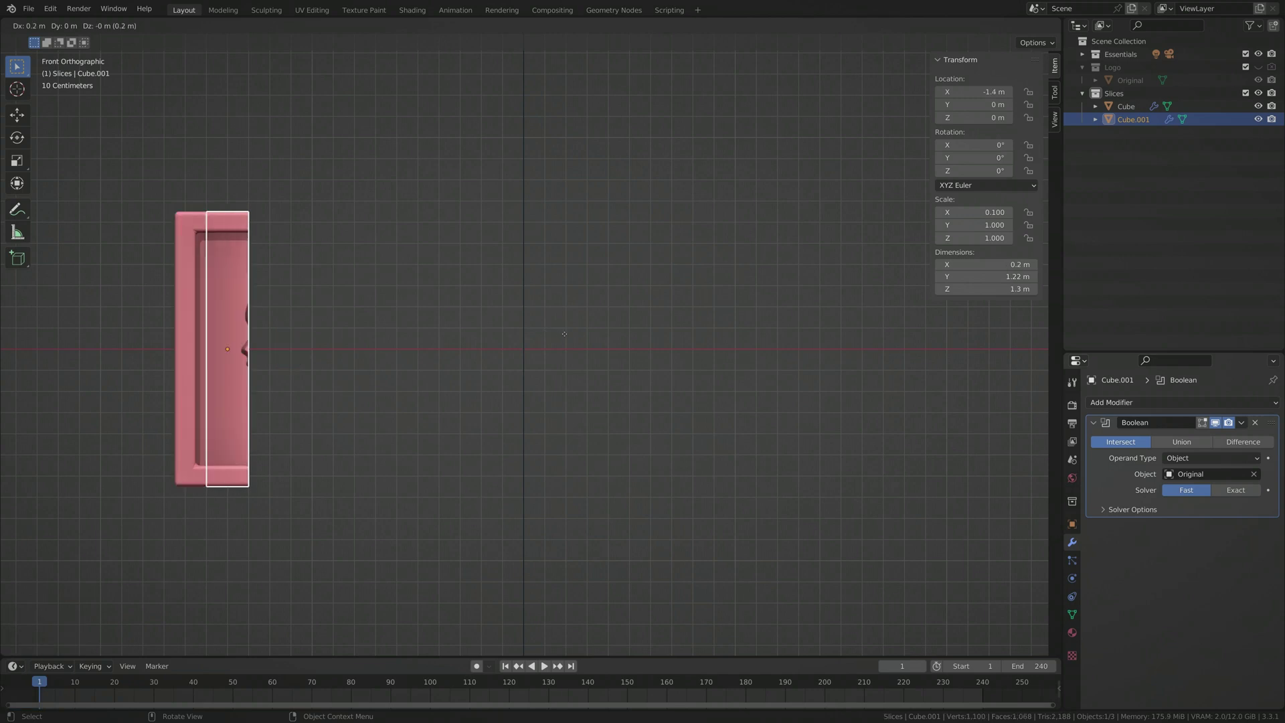
click(565, 334)
key(shift+d)
click(606, 337)
key(shift+d)
click(648, 339)
key(shift+d)
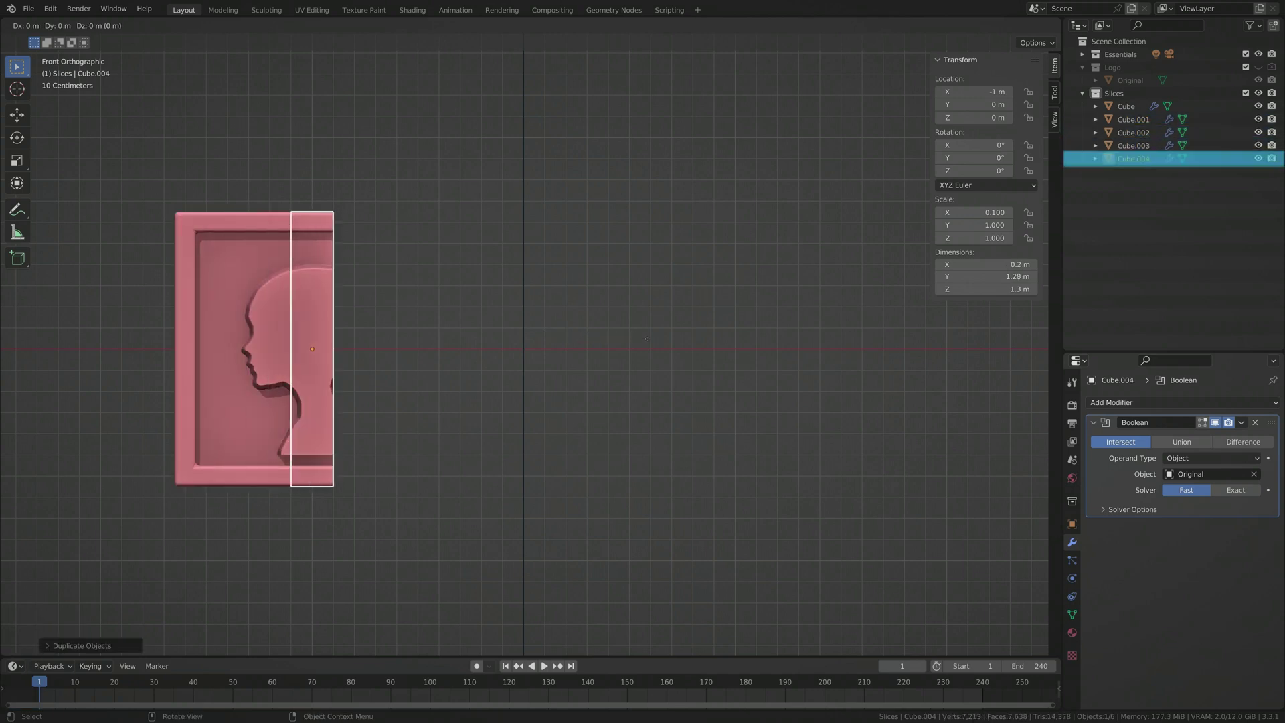
key(shift+r)
key(shift+r)
key(shift+r)
key(shift+r)
key(shift+r)
key(shift+r)
key(shift+r)
key(shift+r)
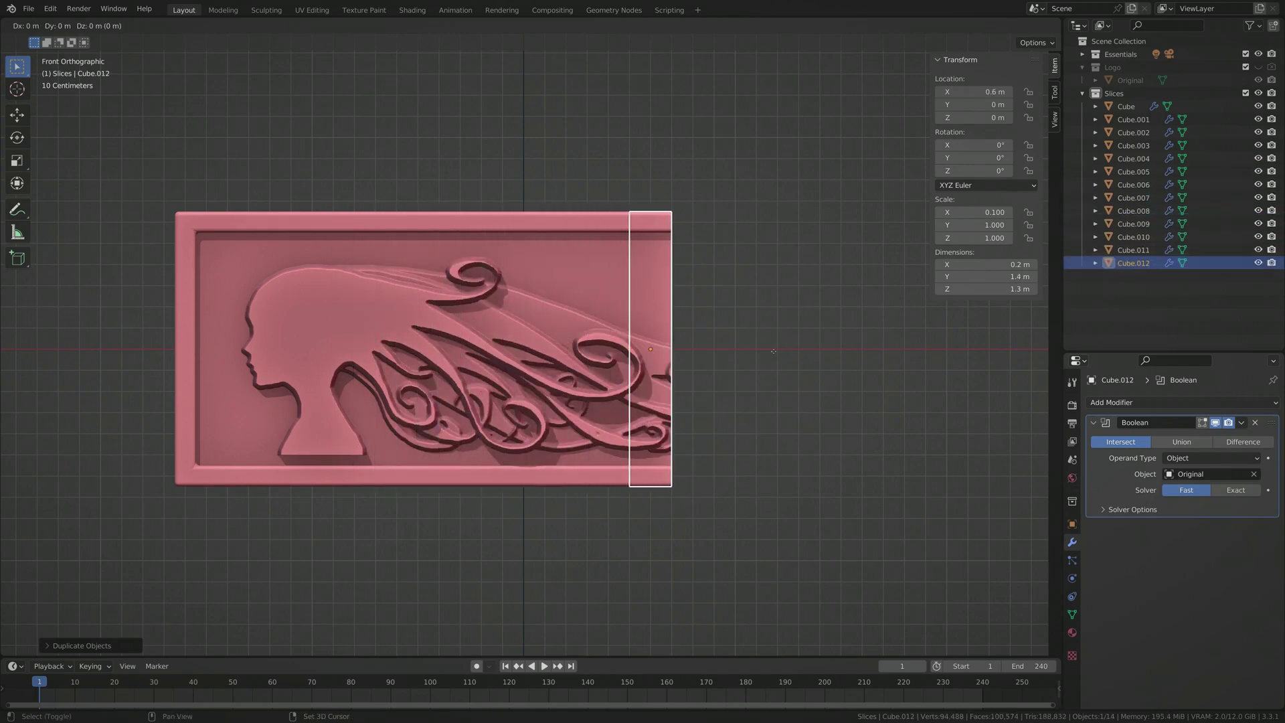
key(shift+r)
key(shift+r)
key(shift+r)
key(shift+r)
middle_drag(961, 351, 844, 86)
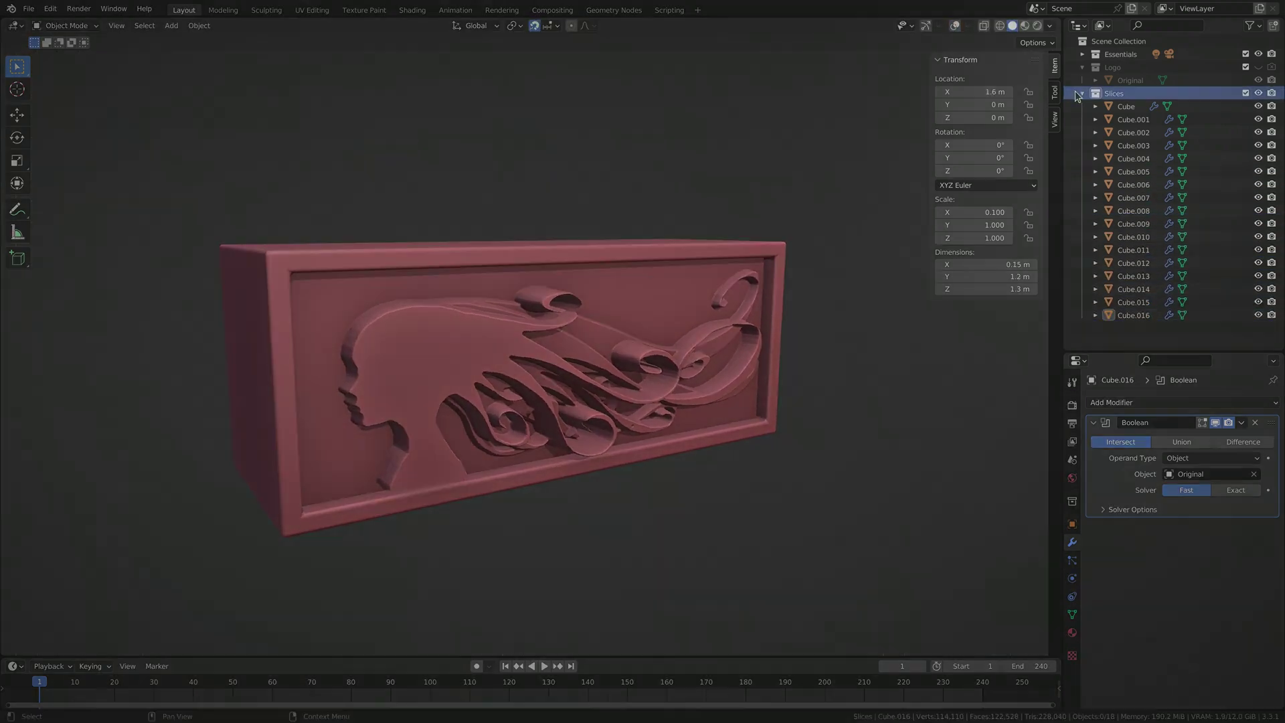
Collapse the Slices collection and create a new collection named GeometryNodes
click(1082, 93)
right_click(1084, 93)
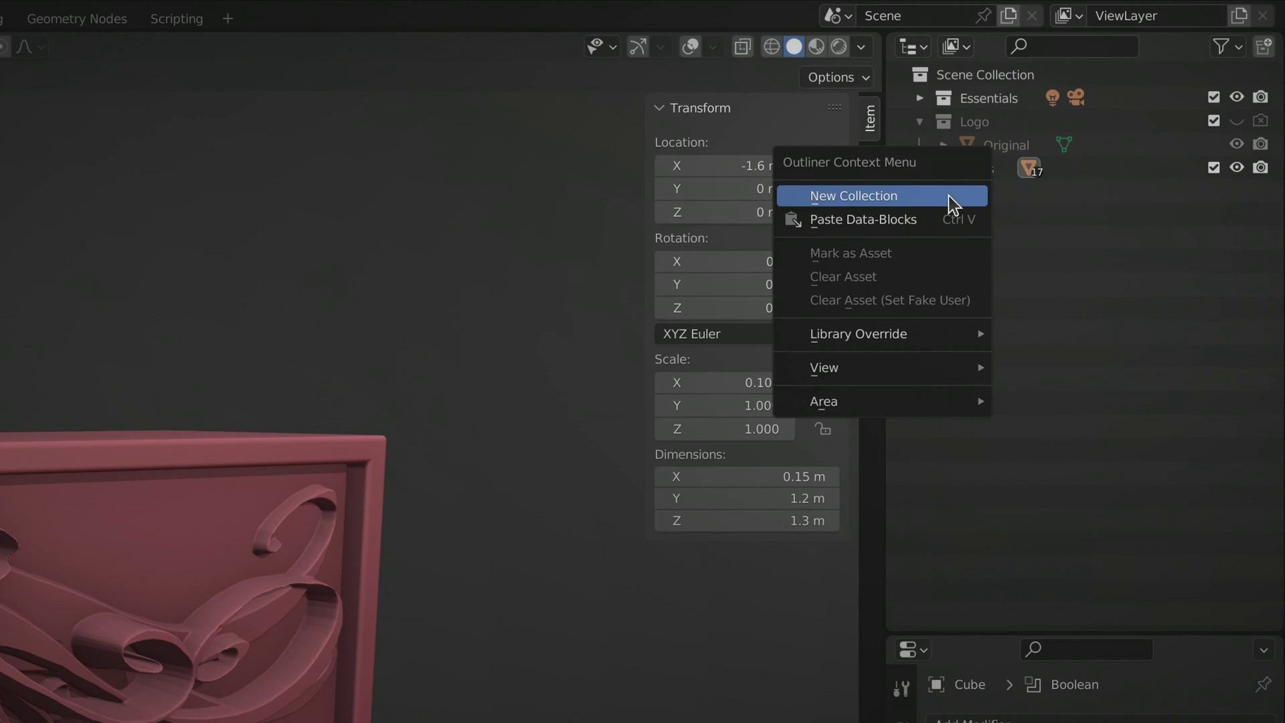
click(950, 196)
key(F2)
text(GeometryNodes)
key(Return)
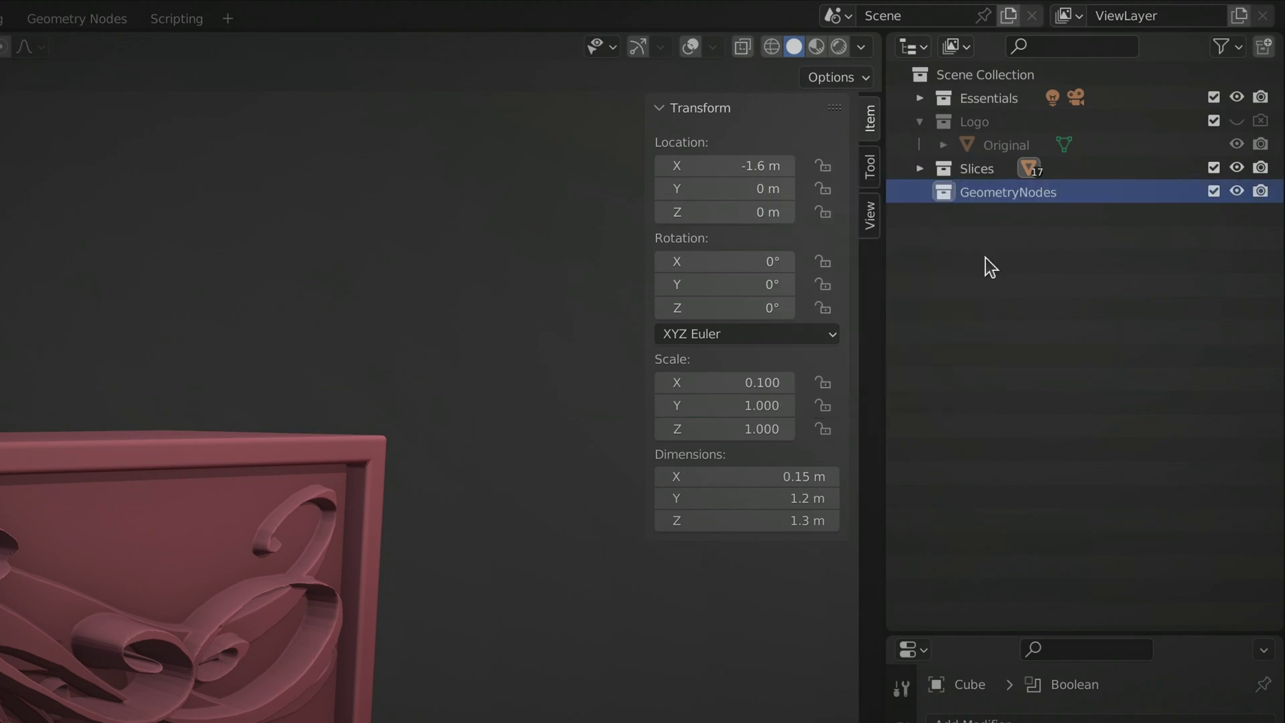
Add a cube to the GeometryNodes collection, set all its dimensions to 0.2 m, and rename it GN-Transition
click(309, 46)
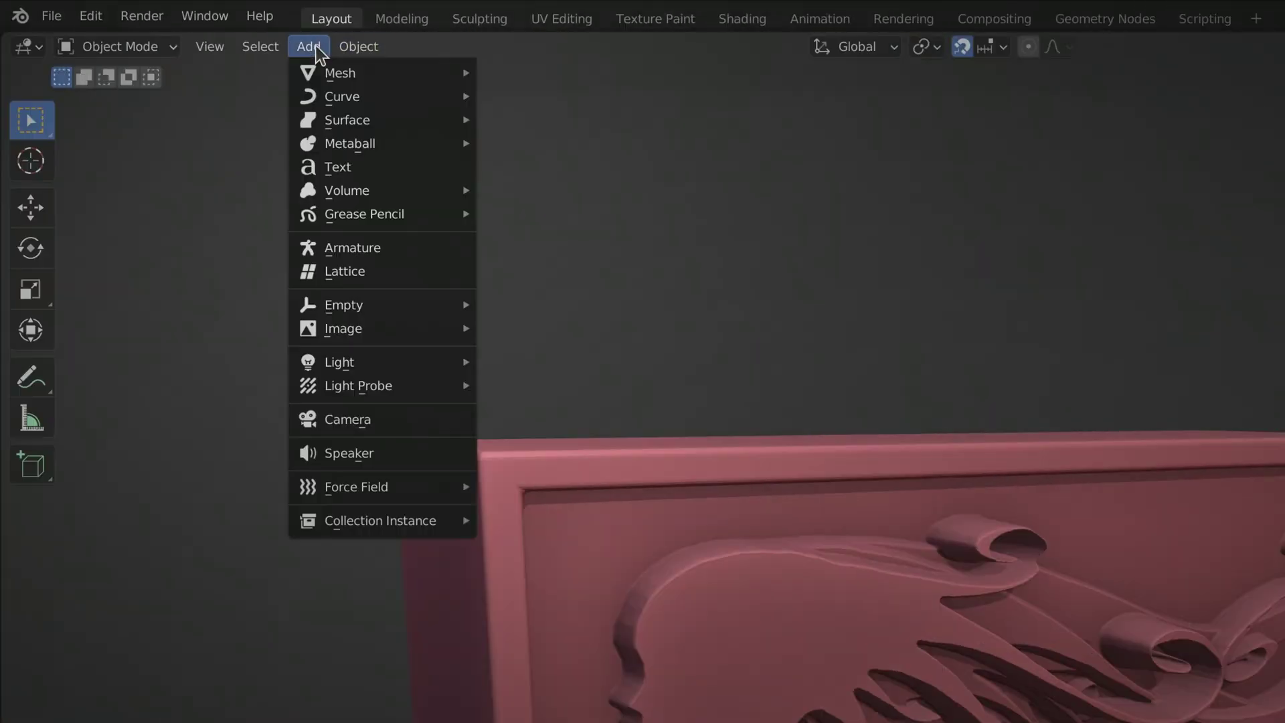
mouse_move(361, 73)
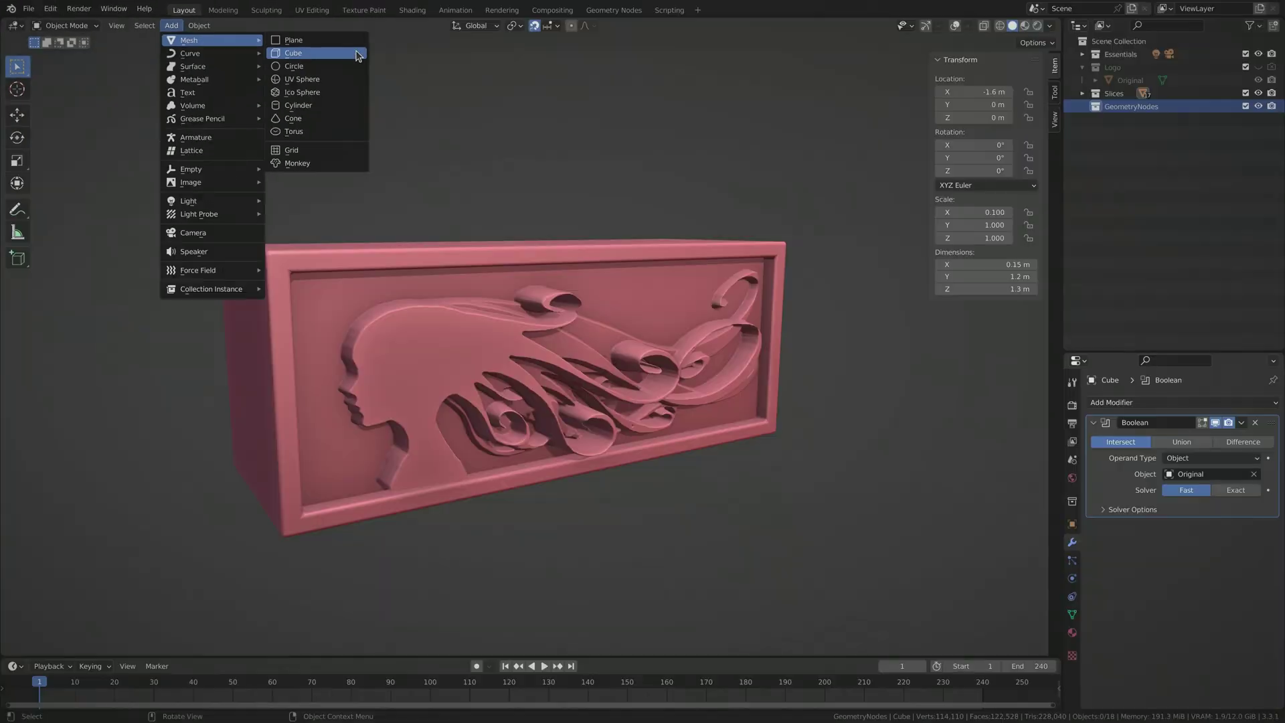
click(526, 94)
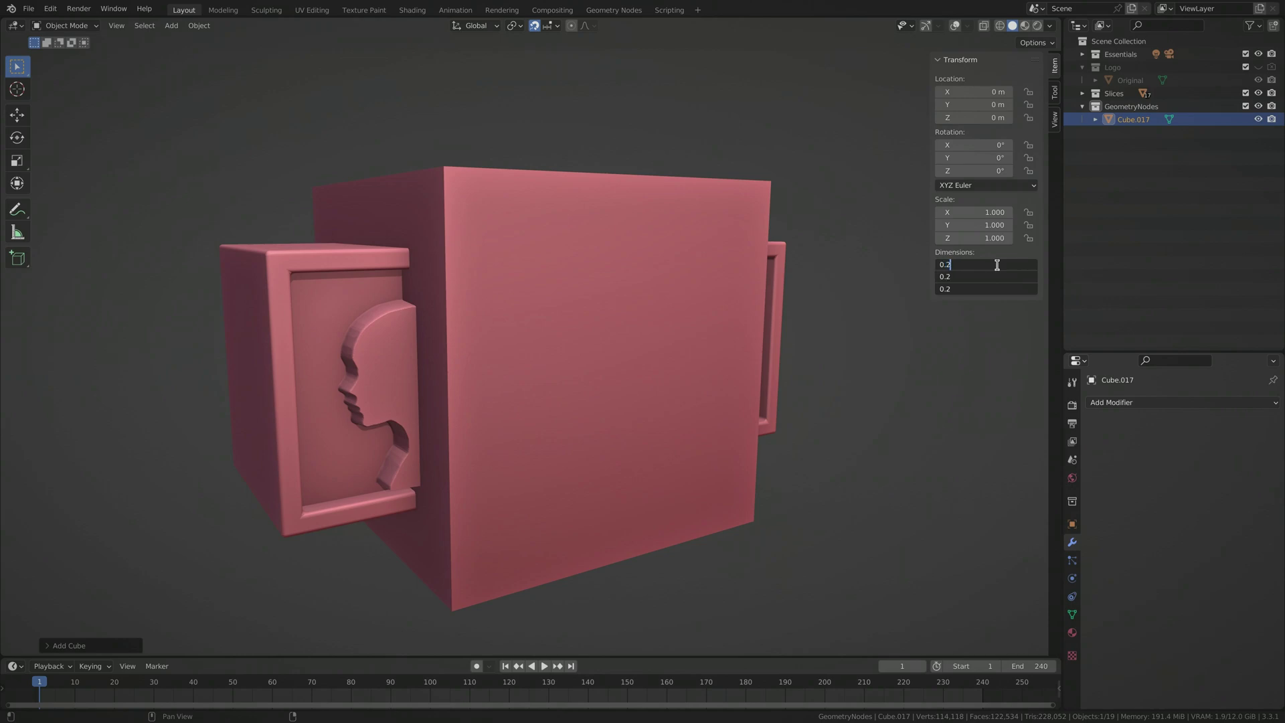
click(997, 265)
text(0.2)
key(Return)
double_click(1127, 119)
key(Return)
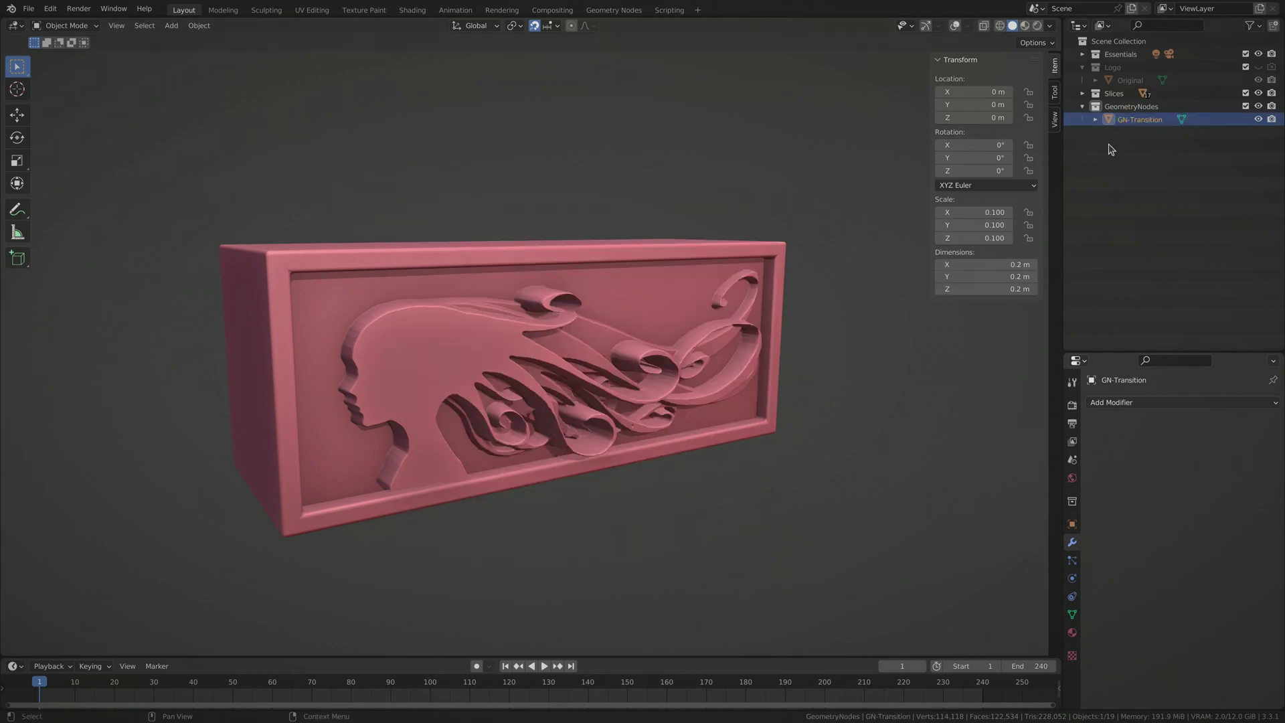
Add a plane rotated 90° about Y and rename it Animator
click(172, 26)
mouse_move(188, 40)
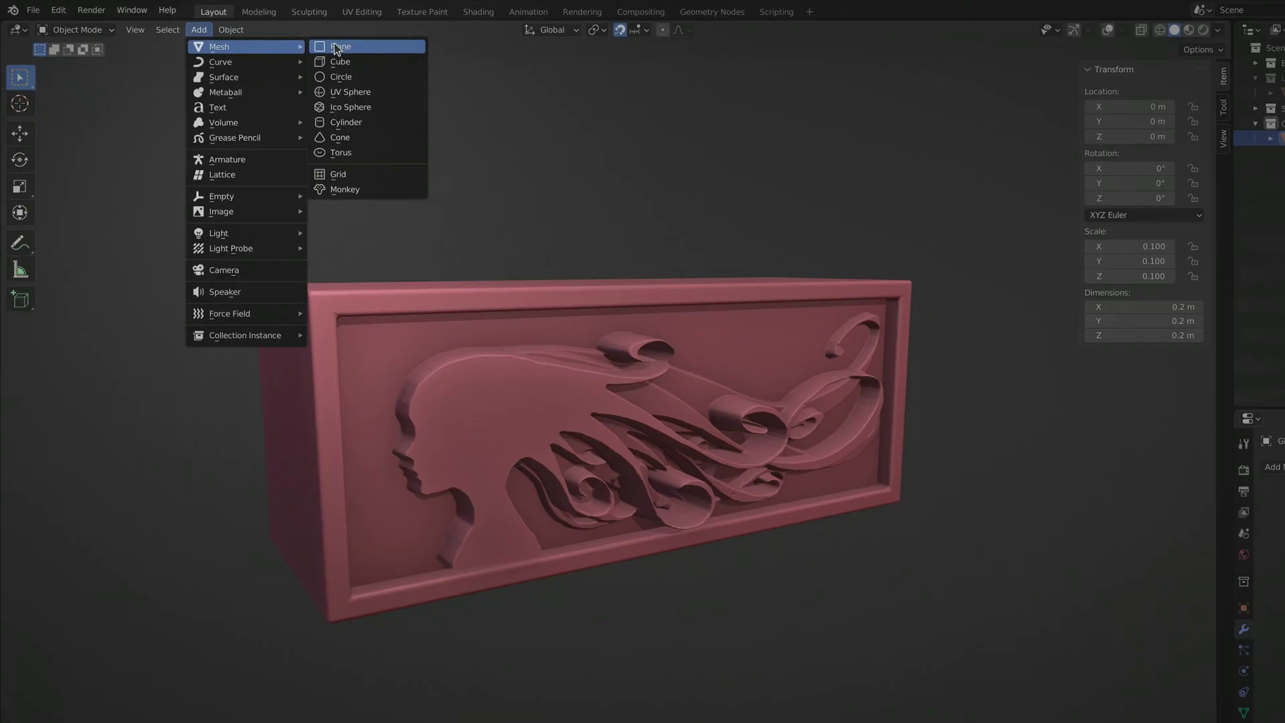
click(335, 46)
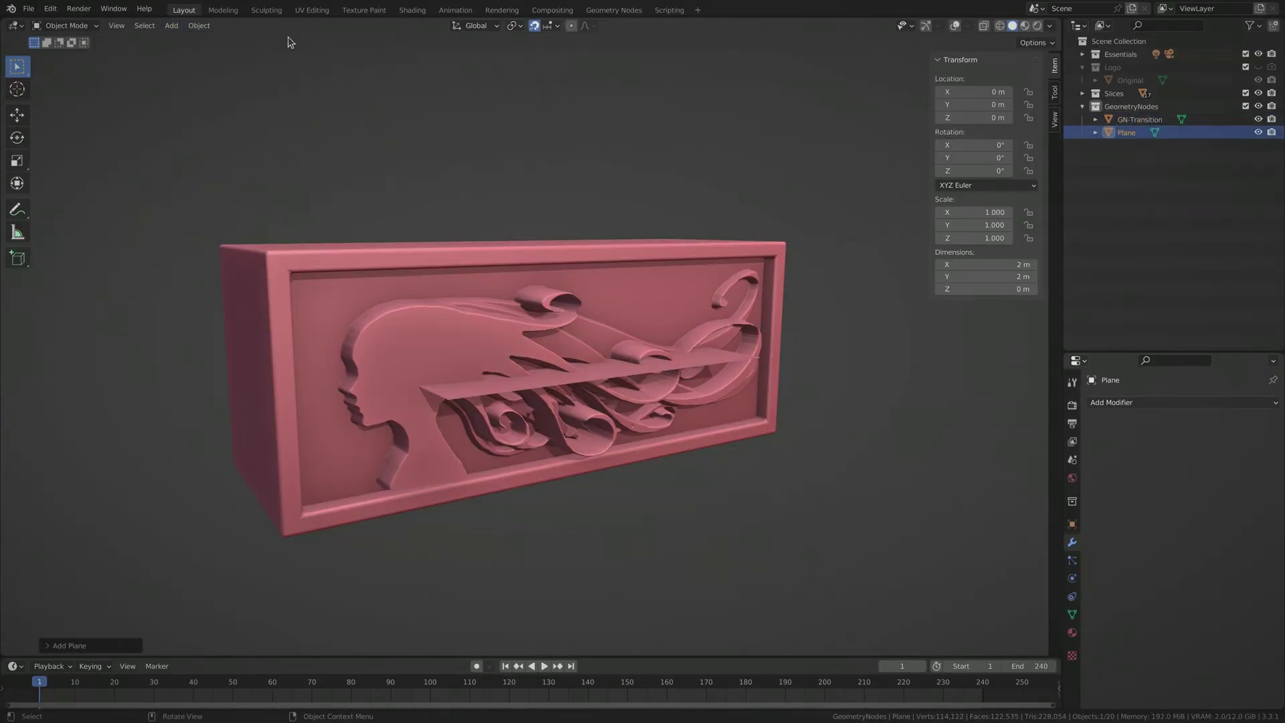
ctrl+drag(974, 157, 1034, 157)
key(F2)
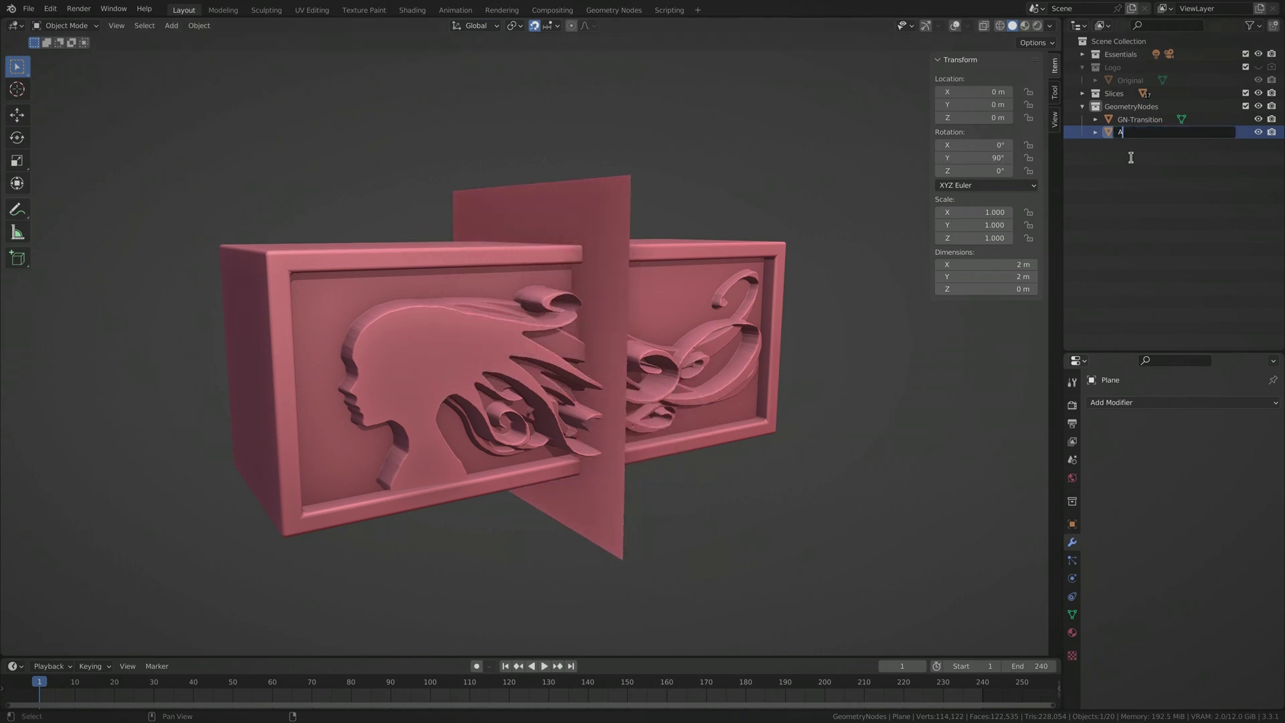
key(Return)
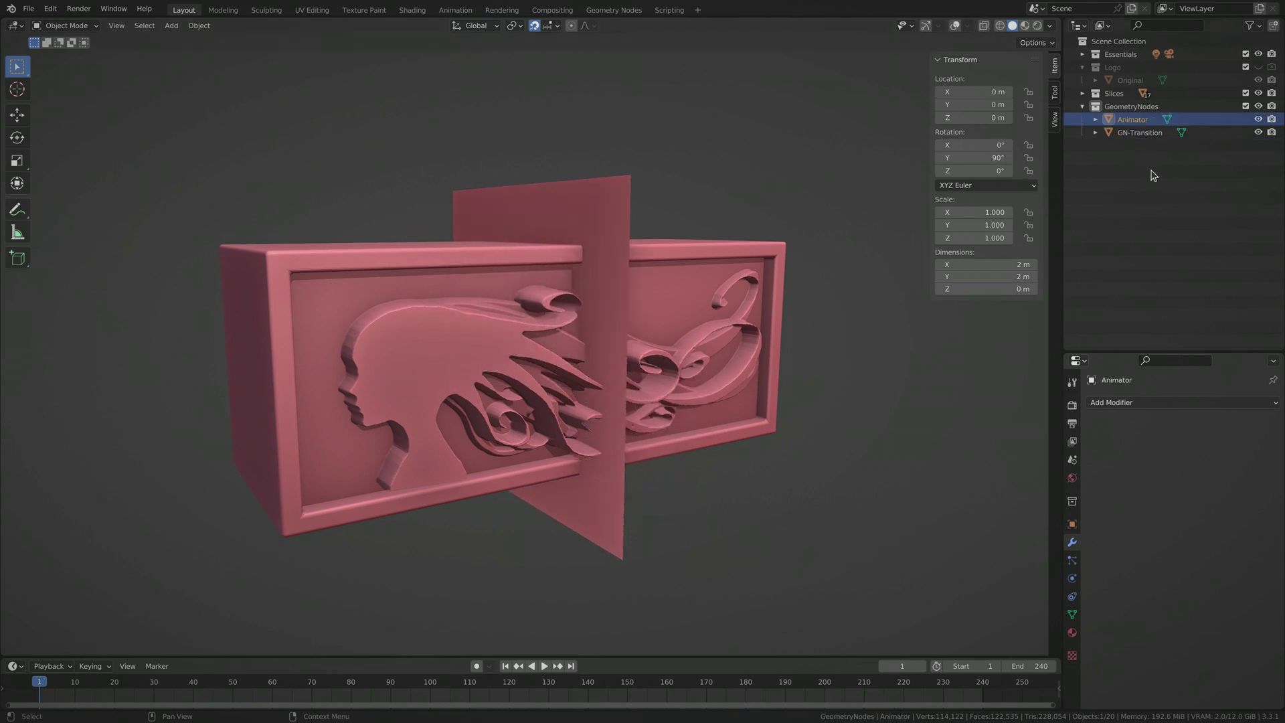
Set the Animator plane's X location to -2 m and insert a single keyframe for it at frame 1
drag(968, 92, 937, 92)
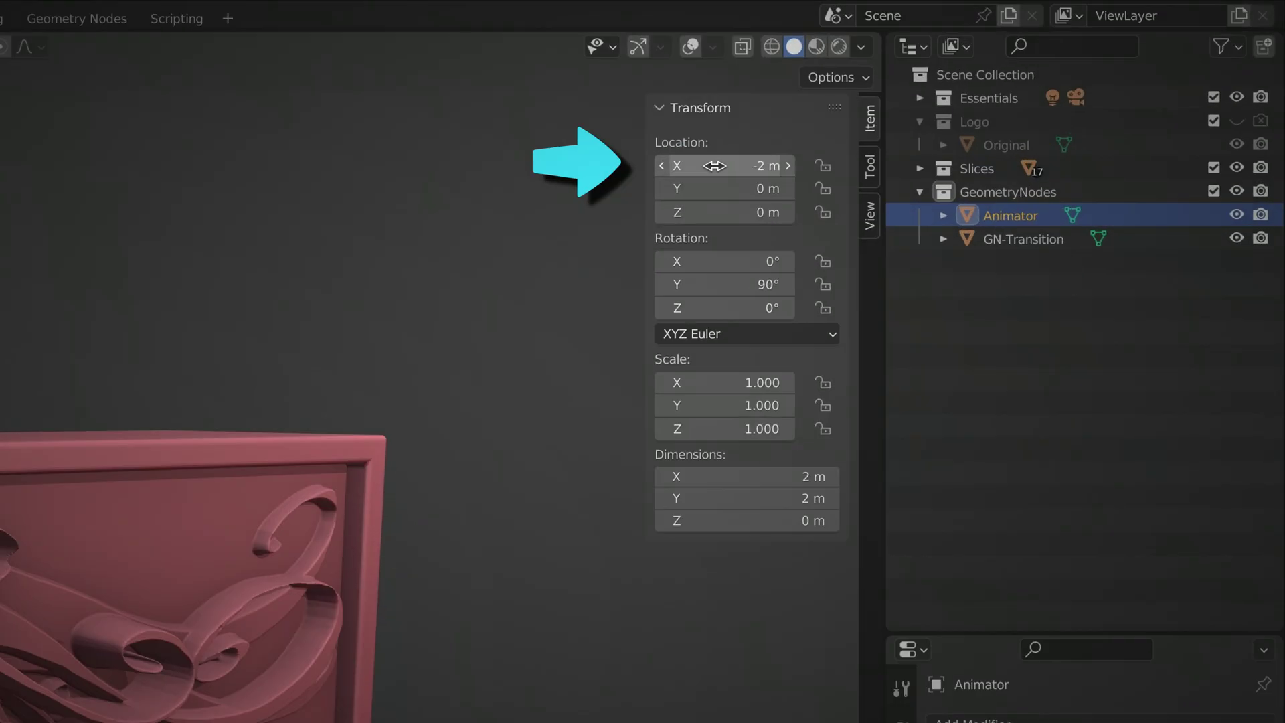
right_click(714, 165)
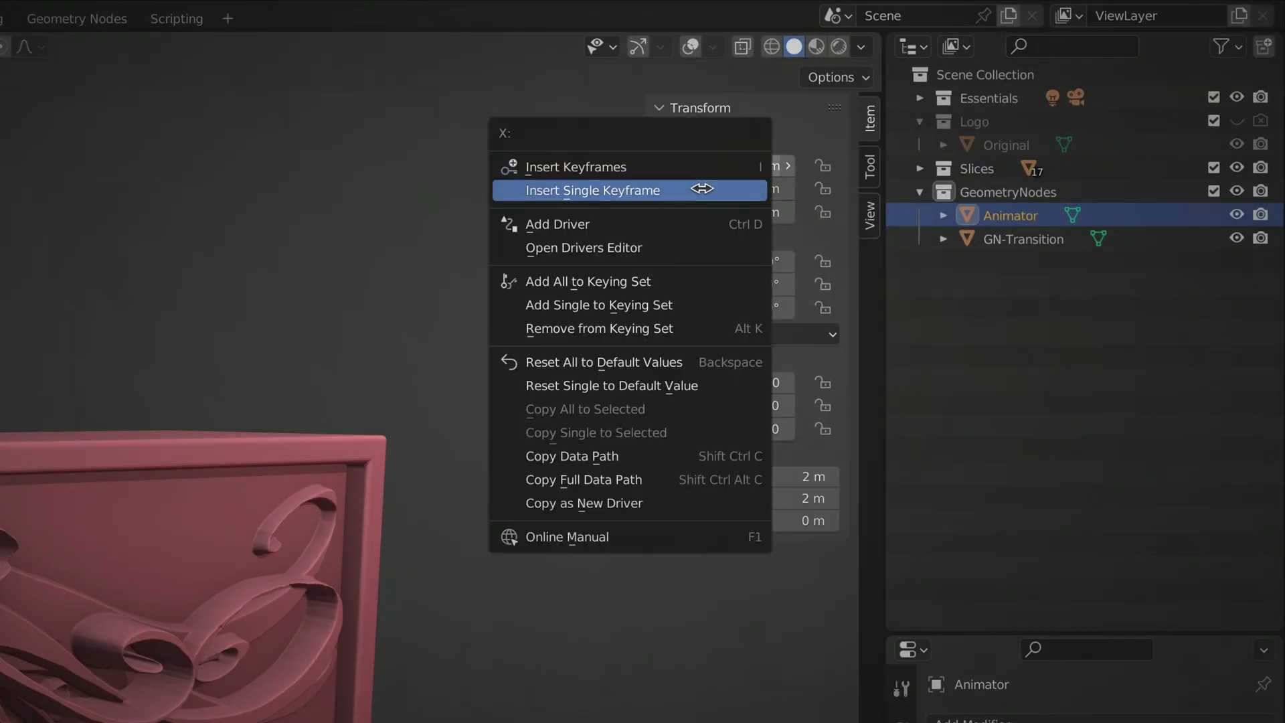
click(701, 189)
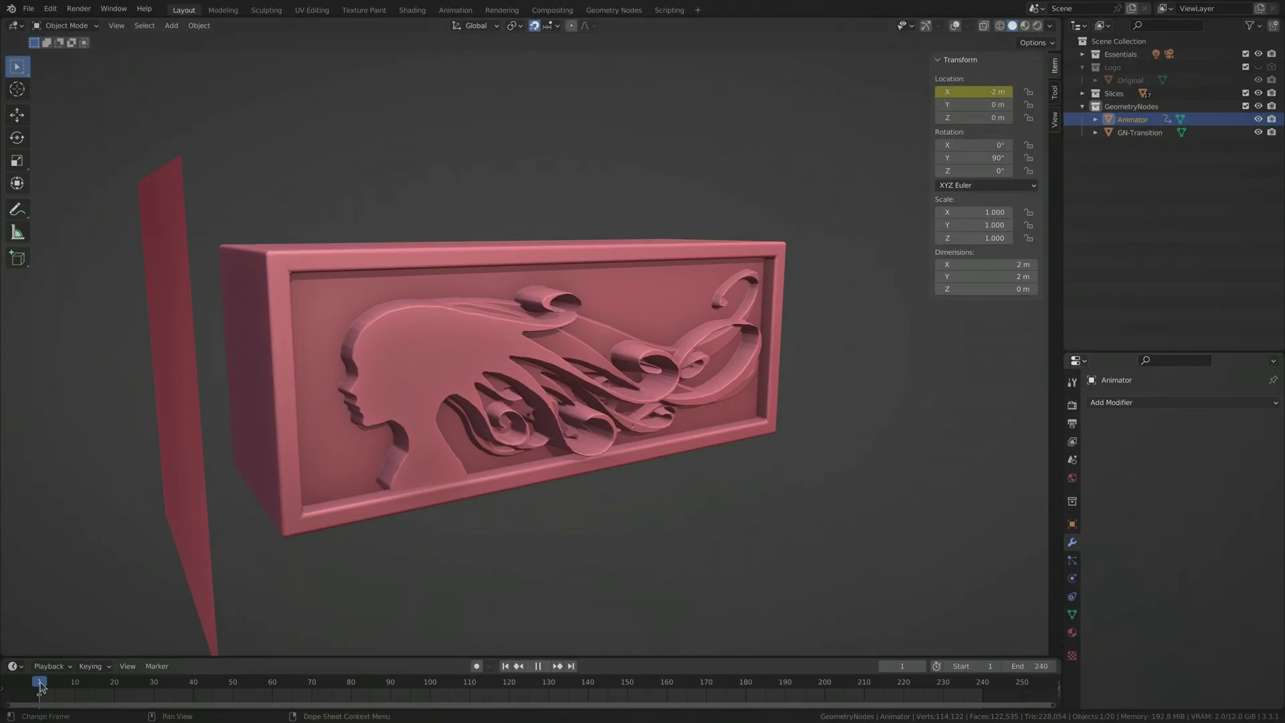
Keyframe the Animator plane's X location at 2 m on frame 120 and -2 m on frame 240
drag(968, 92, 1005, 92)
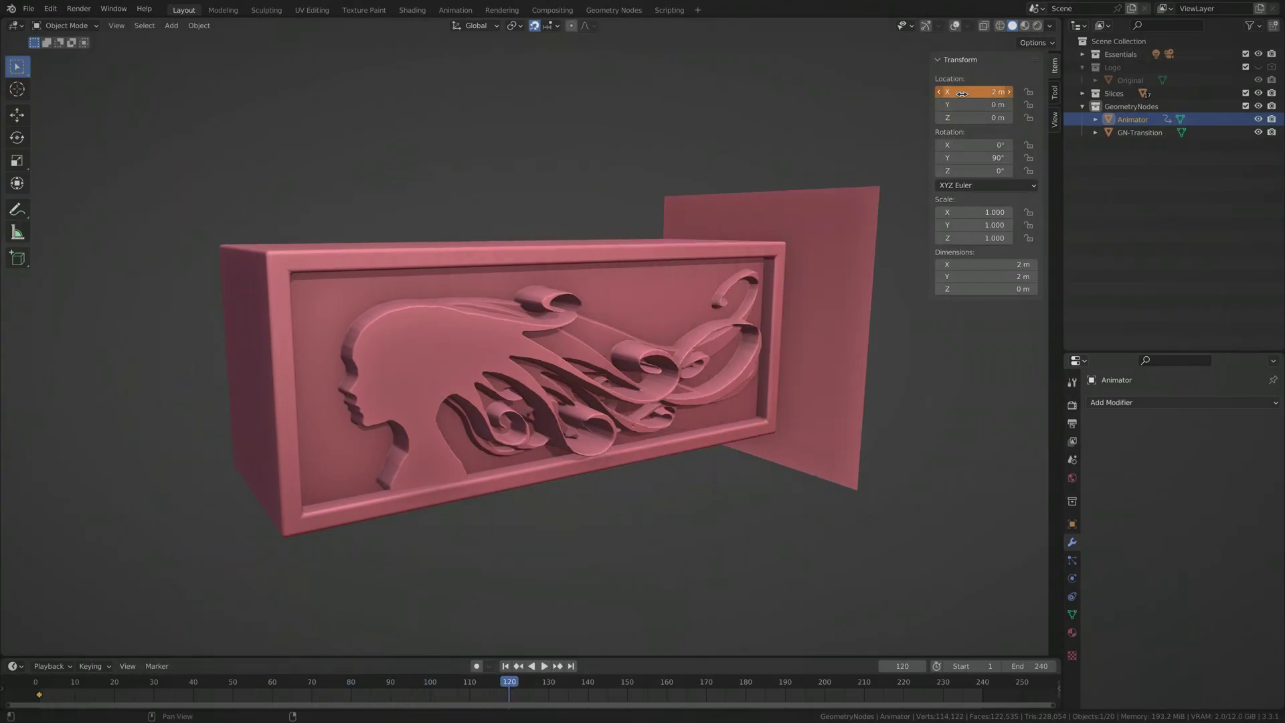
right_click(964, 93)
click(964, 94)
drag(510, 682, 983, 682)
drag(997, 92, 965, 91)
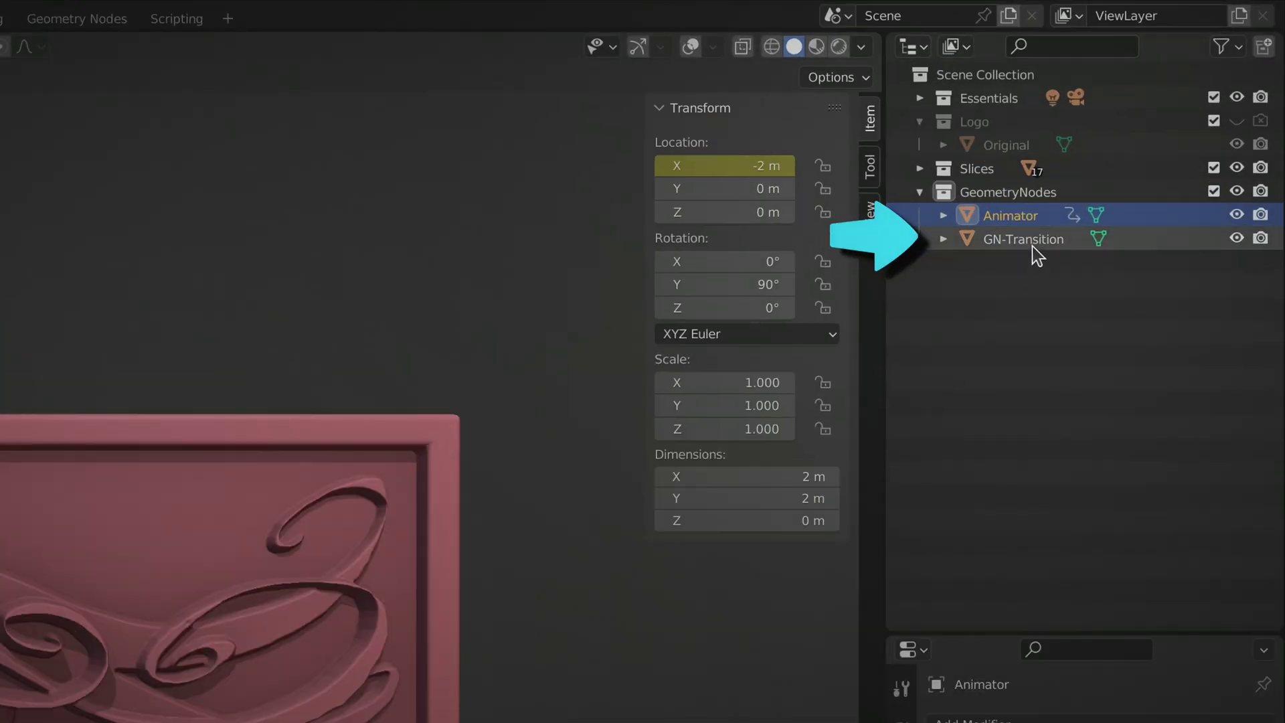
Add a Geometry Nodes modifier with a new node group to GN-Transition and switch to the Geometry Nodes workspace
click(1145, 135)
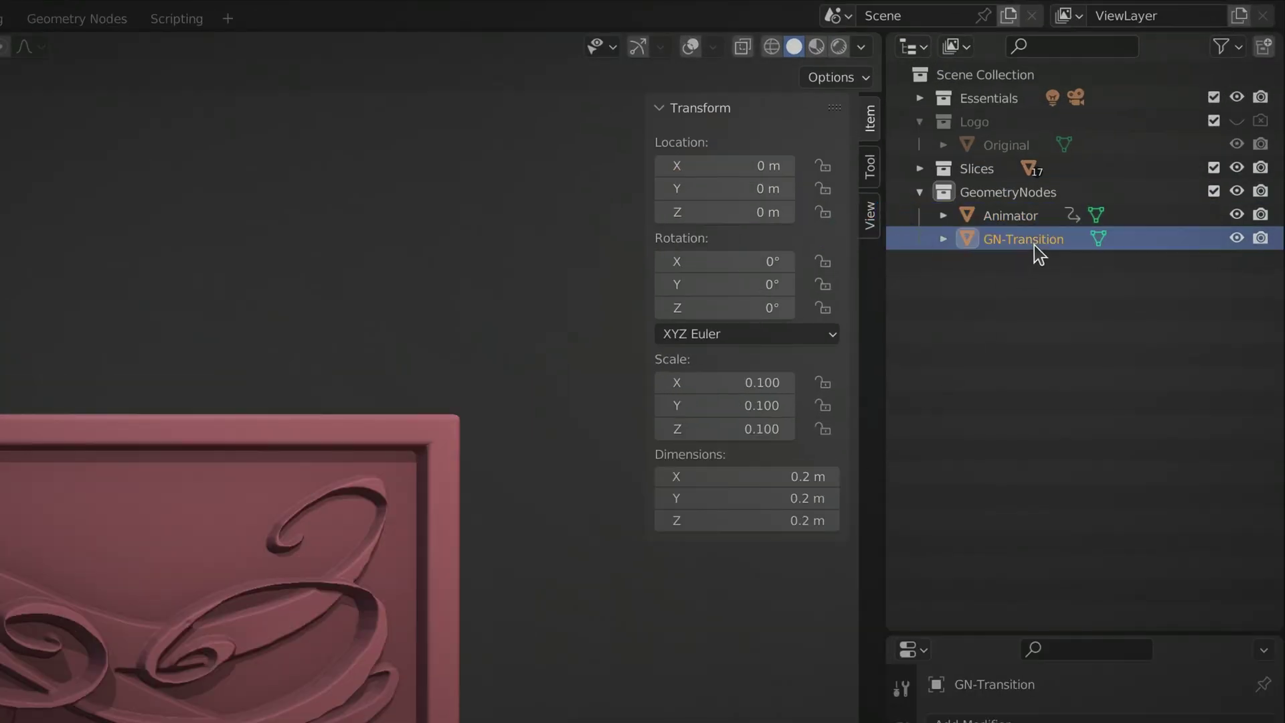
click(1023, 720)
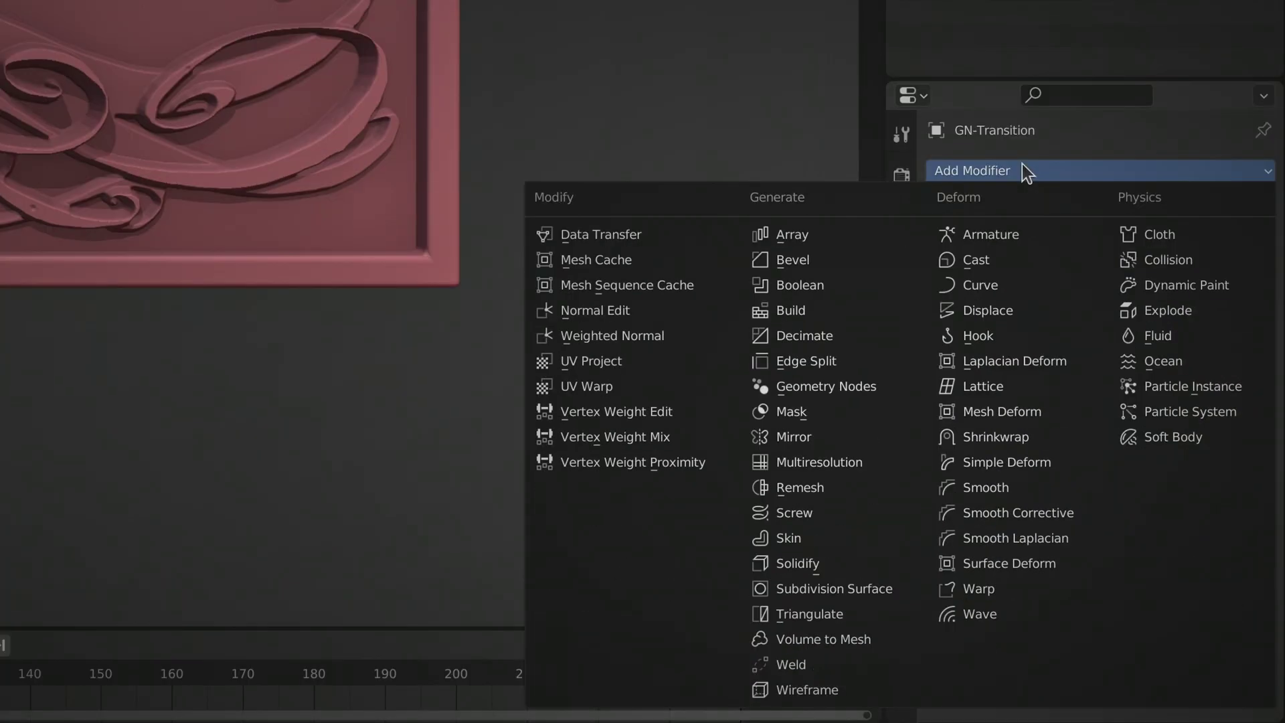
click(881, 387)
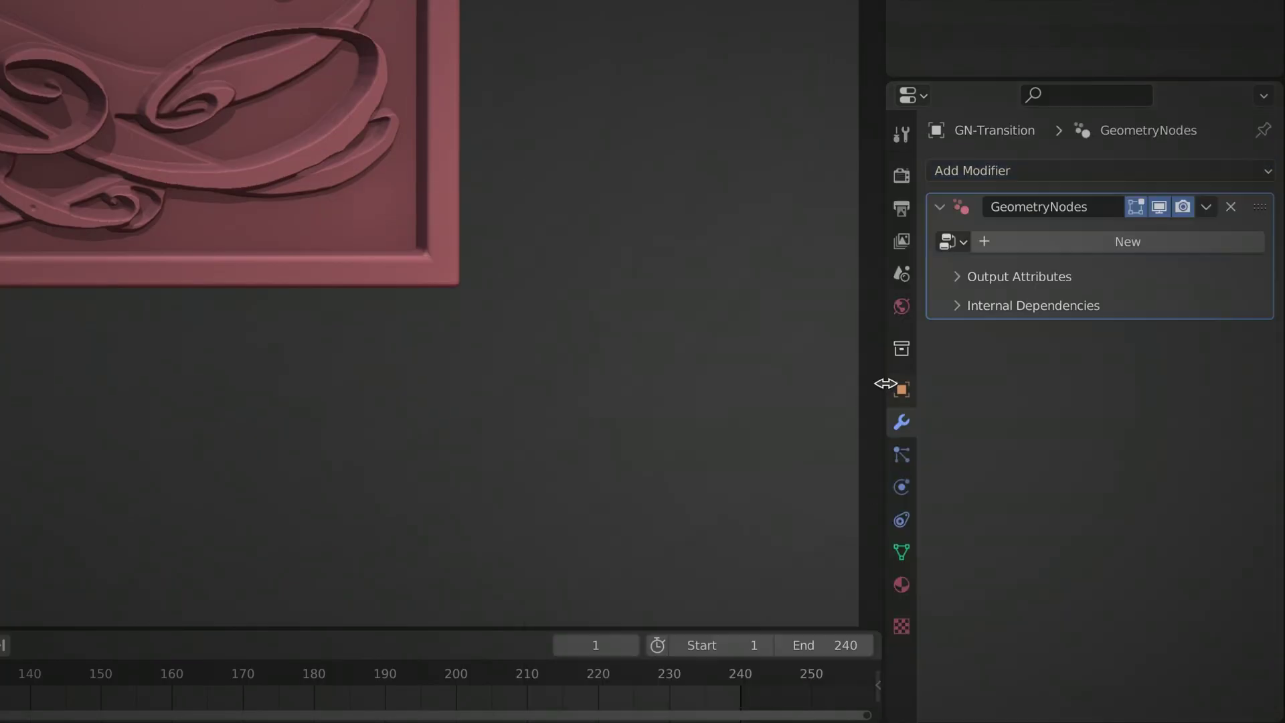
click(1141, 242)
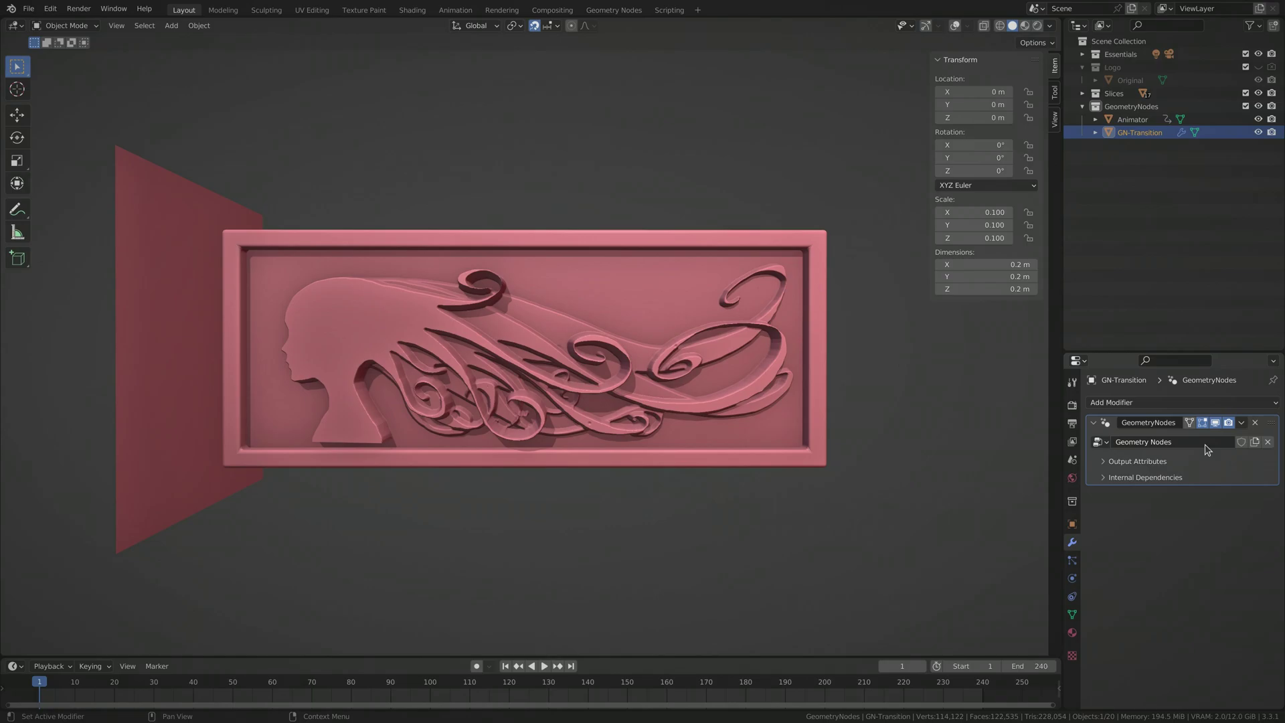
click(614, 9)
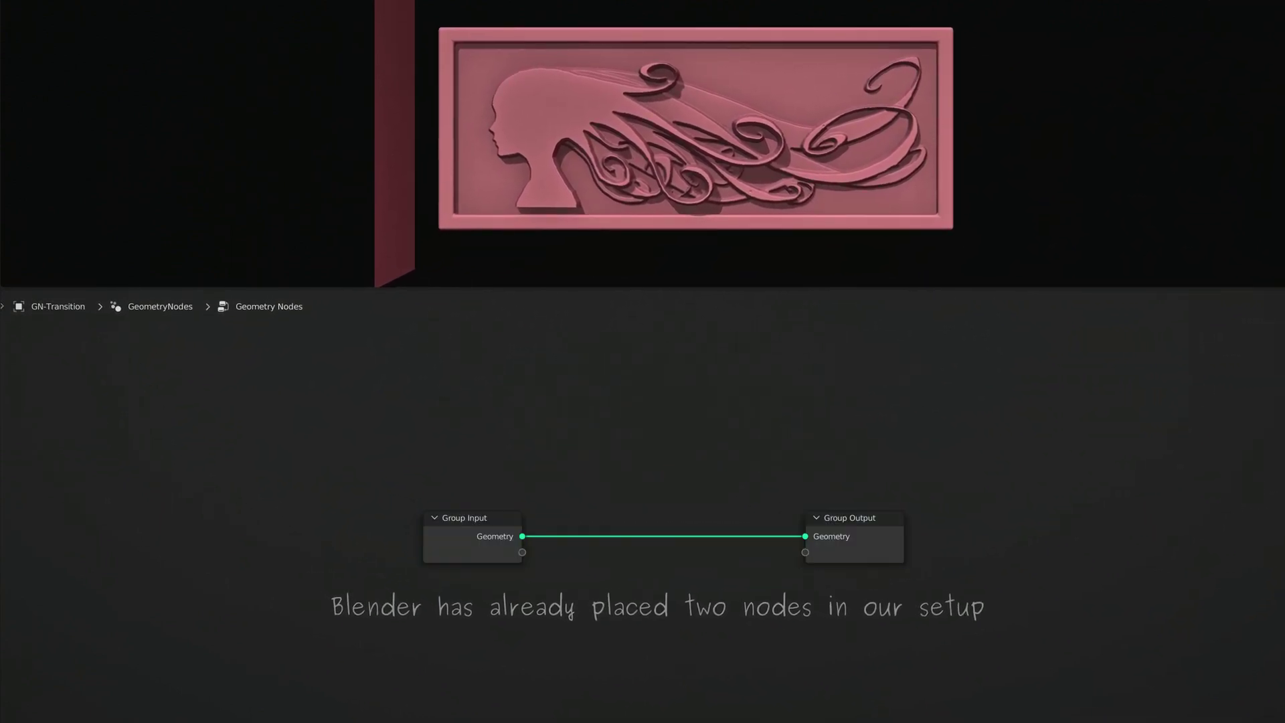
Delete the Group Input node and move the Group Output node up to the far end of the node editor
click(478, 522)
key(x)
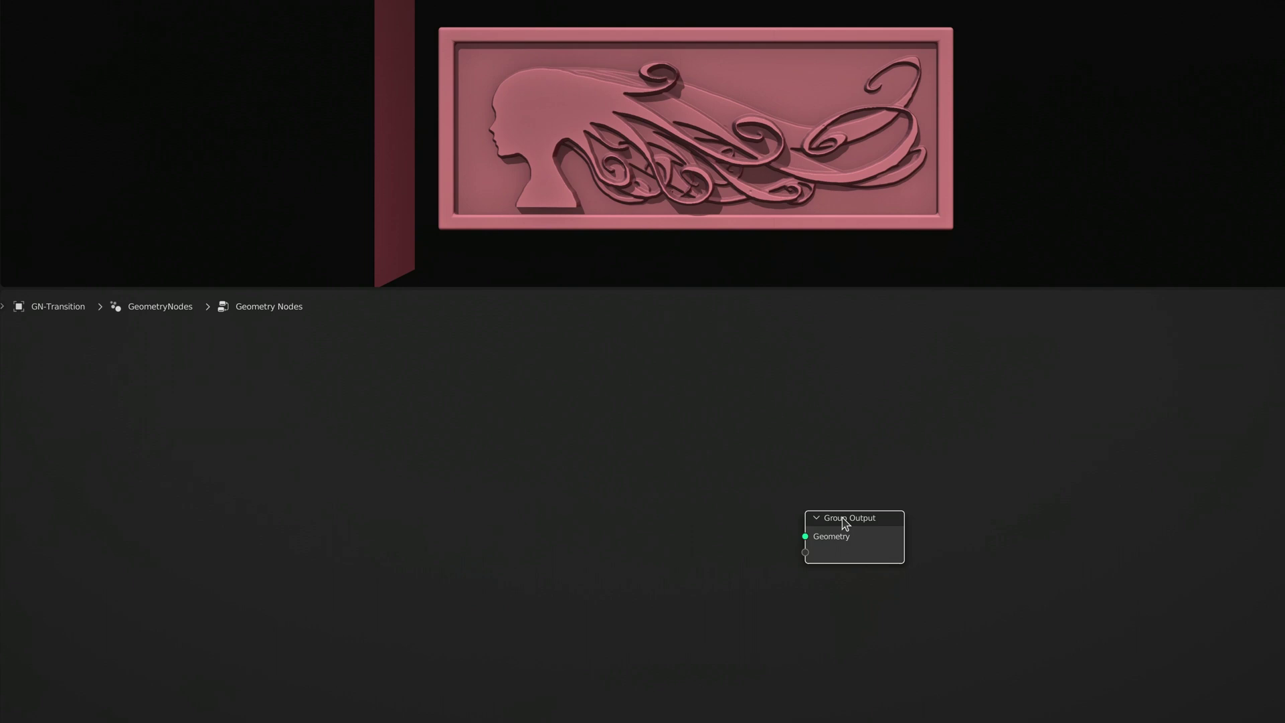
drag(846, 524, 1048, 397)
Add a Translate Instances node and place it just before the Group Output node
key(shift+a)
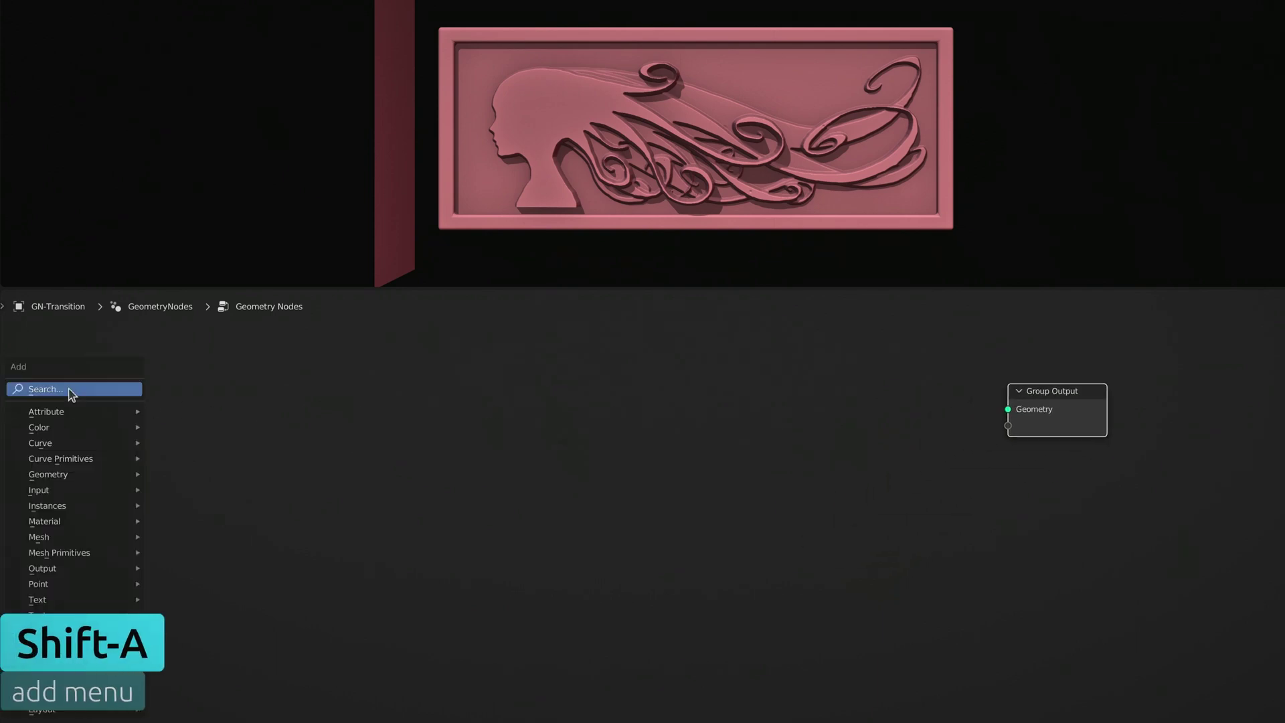
text(translate)
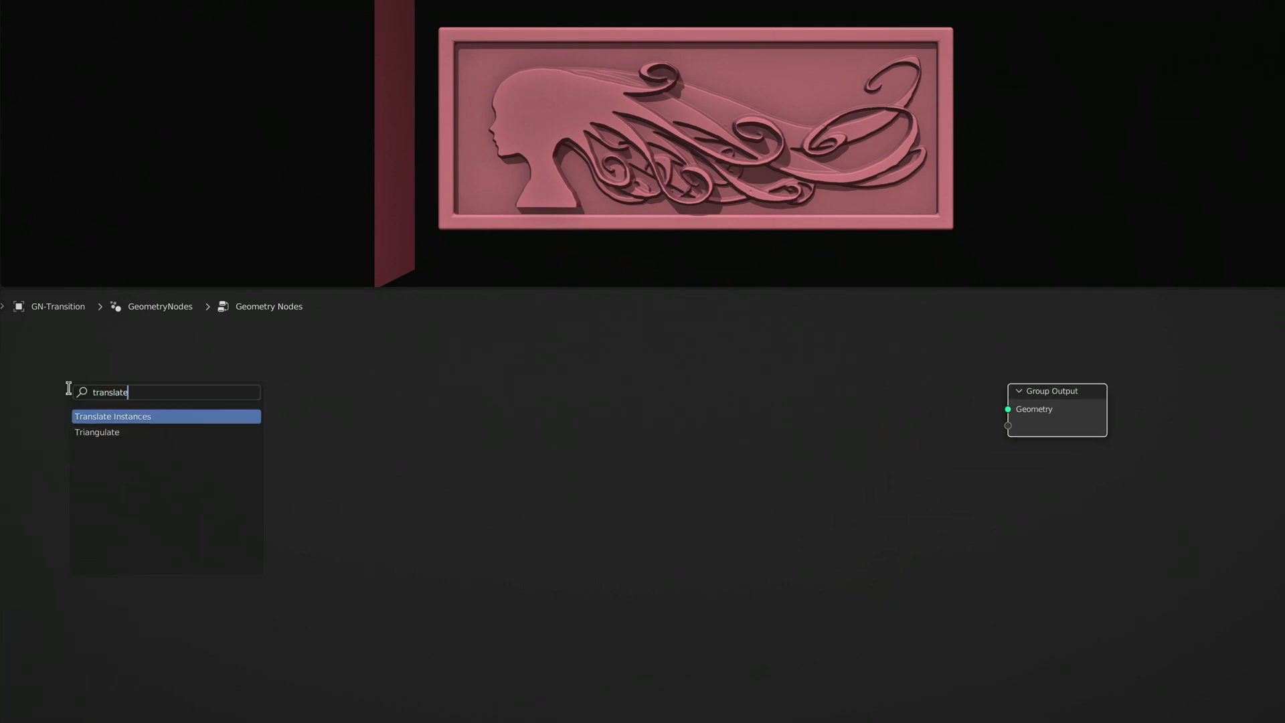
key(Return)
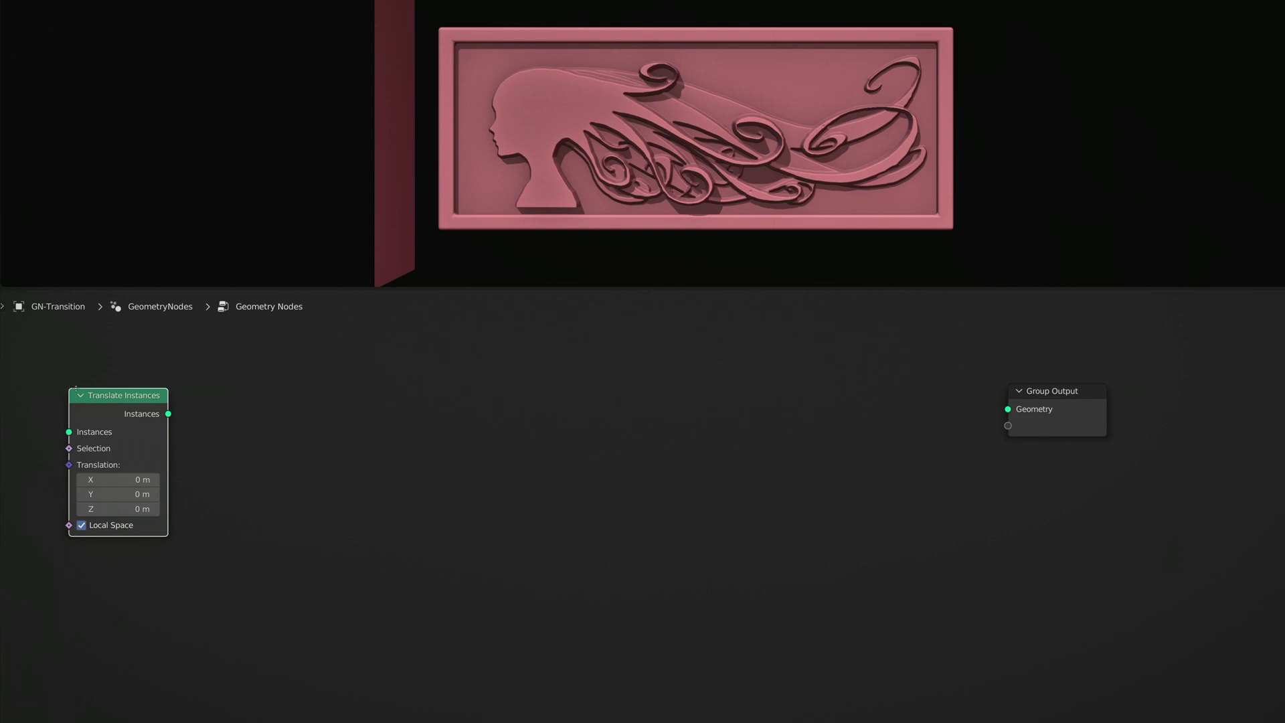
click(890, 386)
Add Rotate Instances and Scale Instances nodes and line them up ahead of the Translate Instances node
key(shift+a)
text(r)
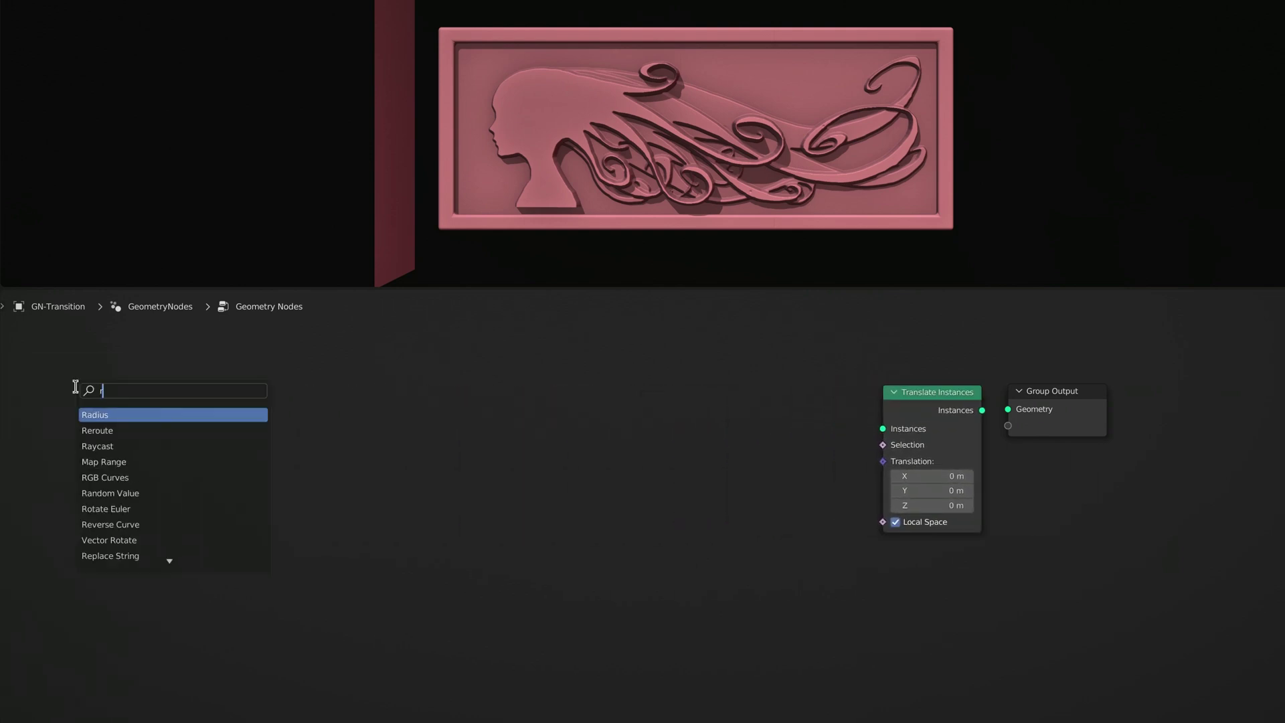
text(otate instances)
key(Return)
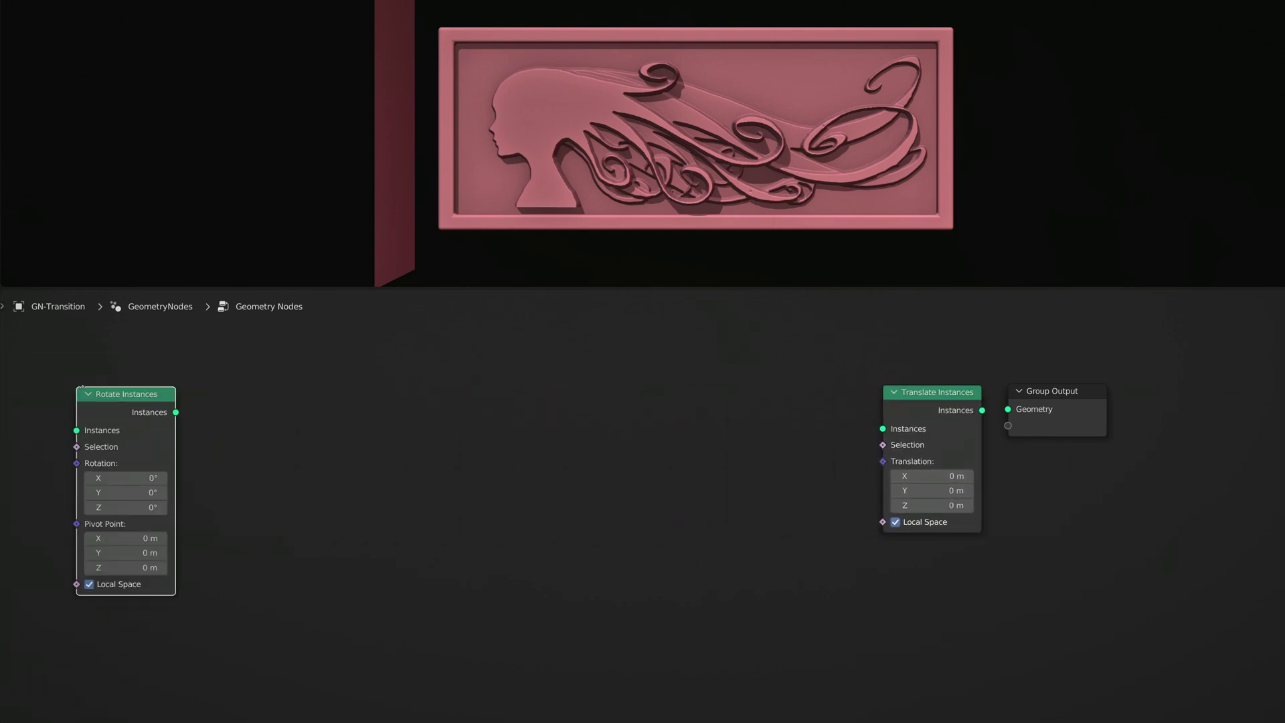
click(754, 387)
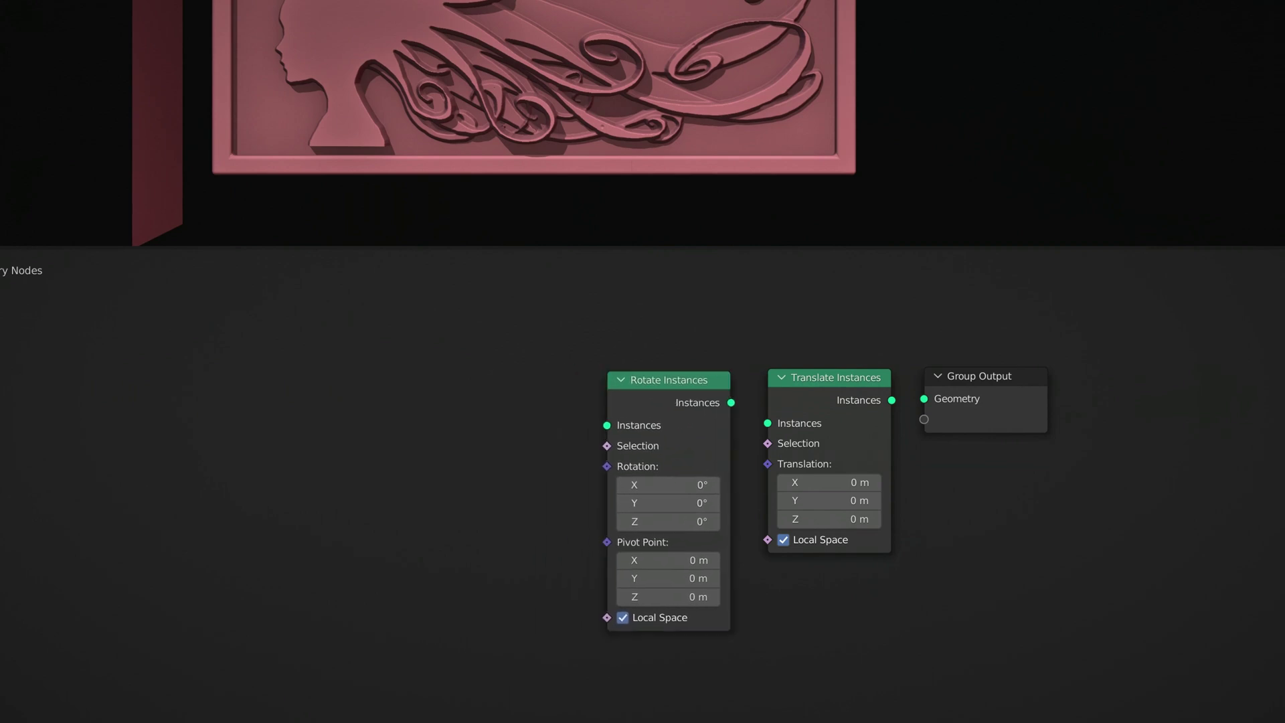
click(502, 379)
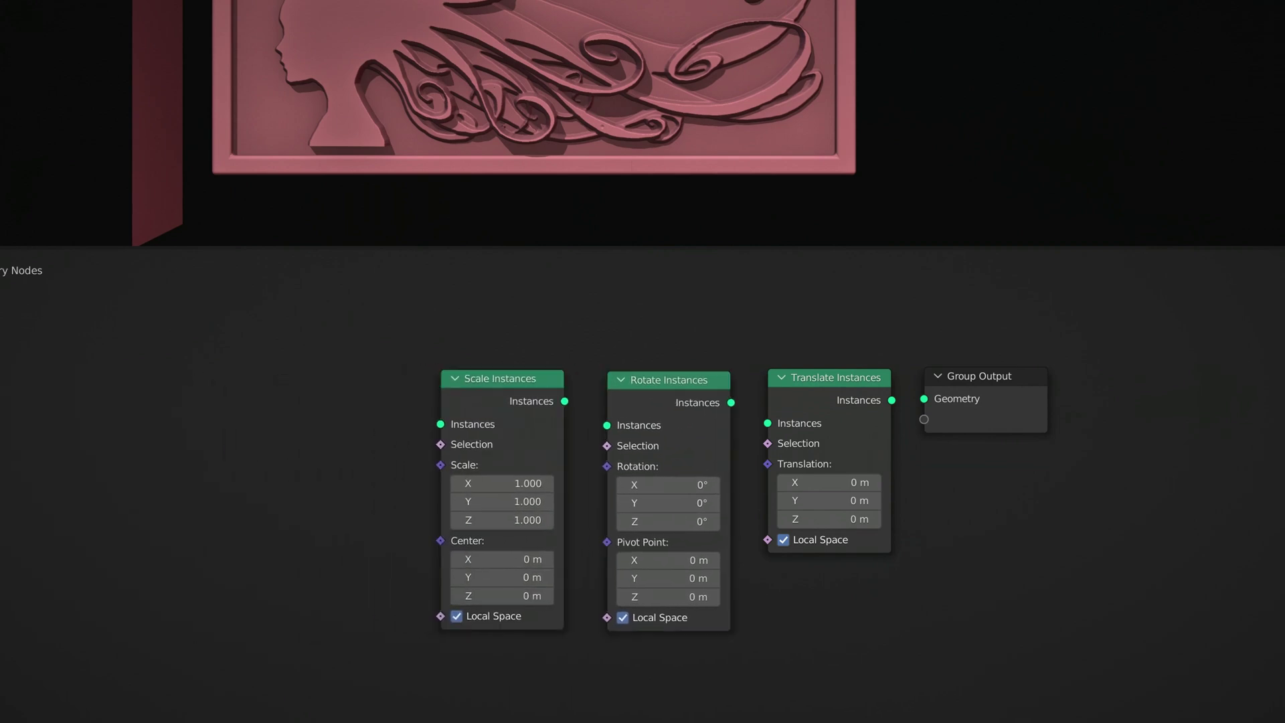
Add a Collection Info node at the start of the row, using the Slices collection, Relative space and Separate Children enabled
click(273, 369)
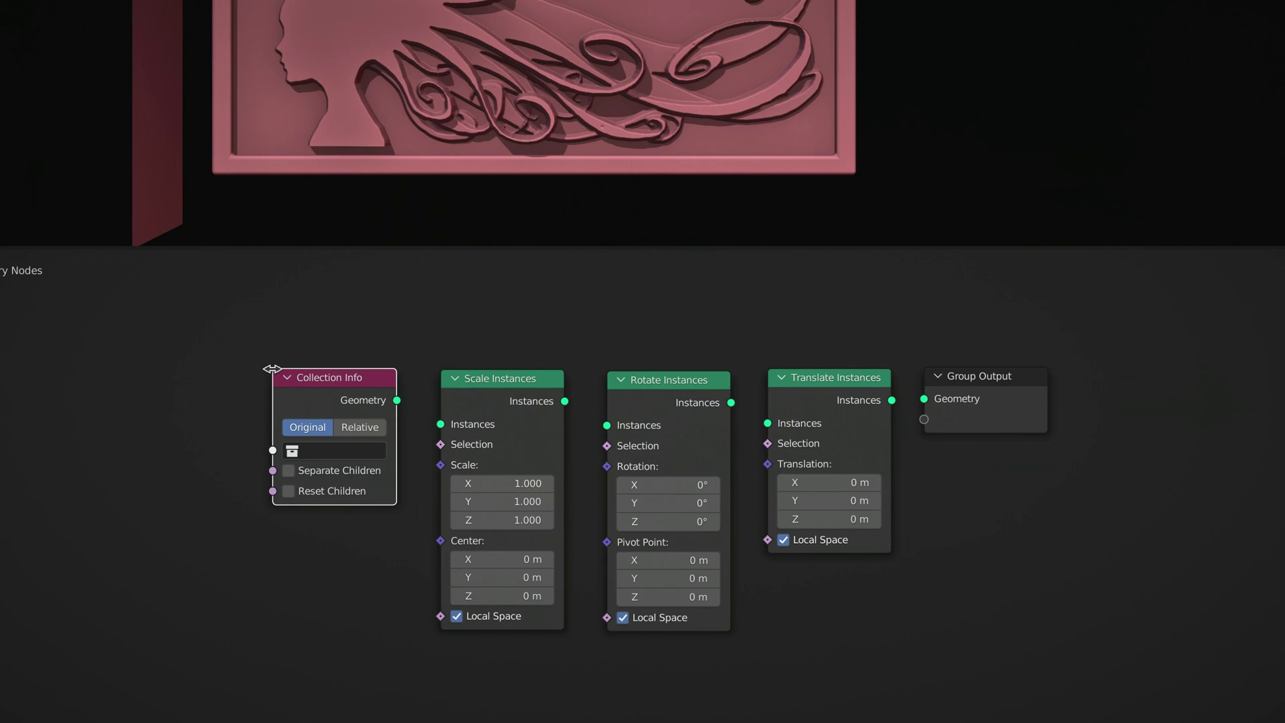
click(375, 449)
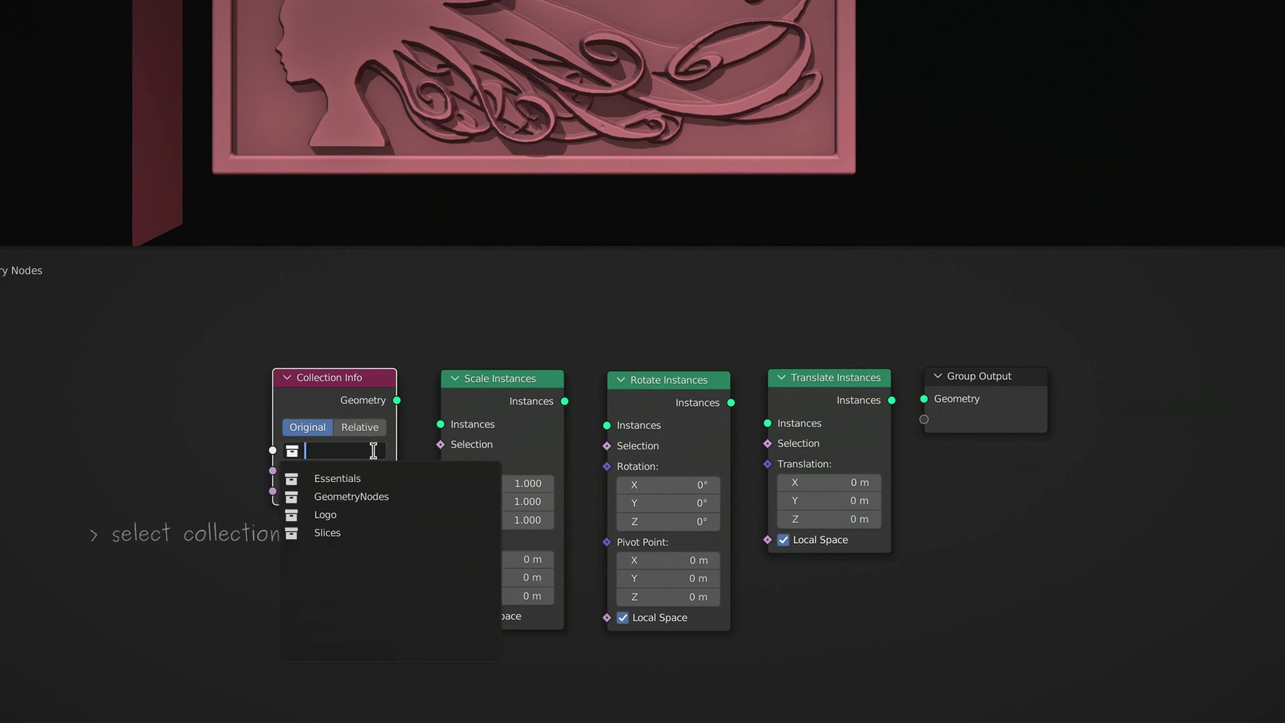
click(367, 533)
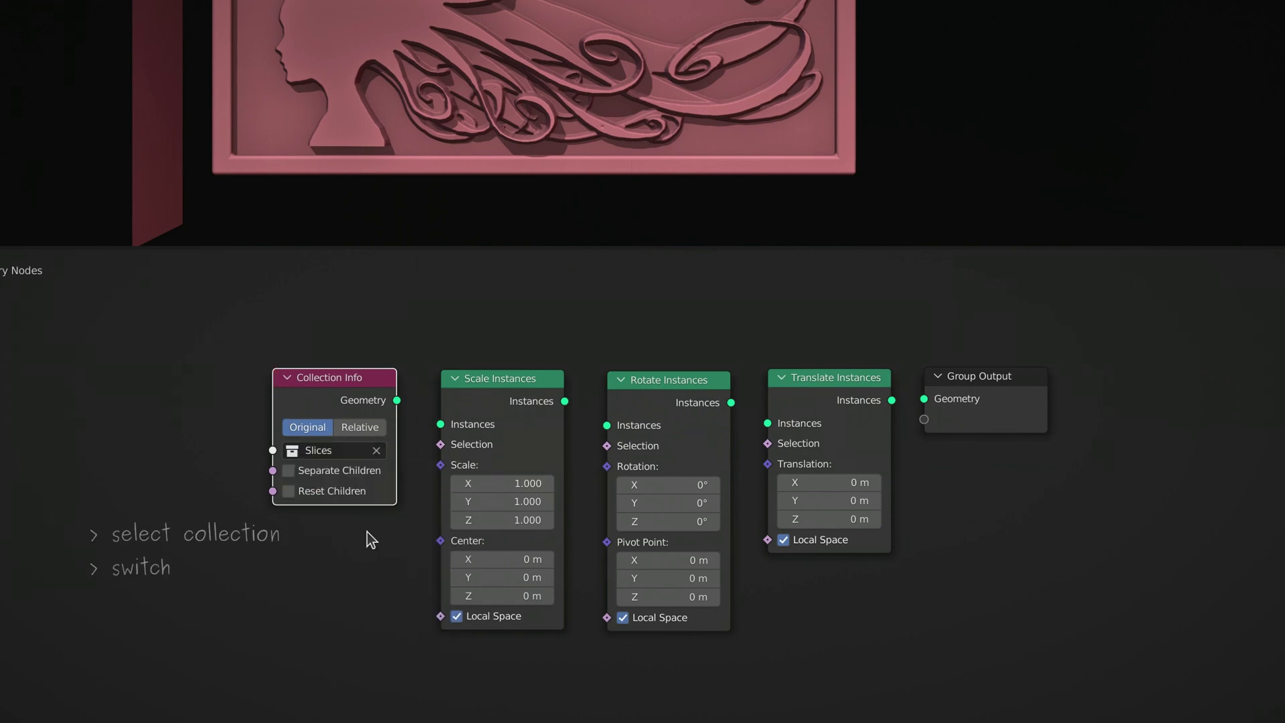
click(365, 428)
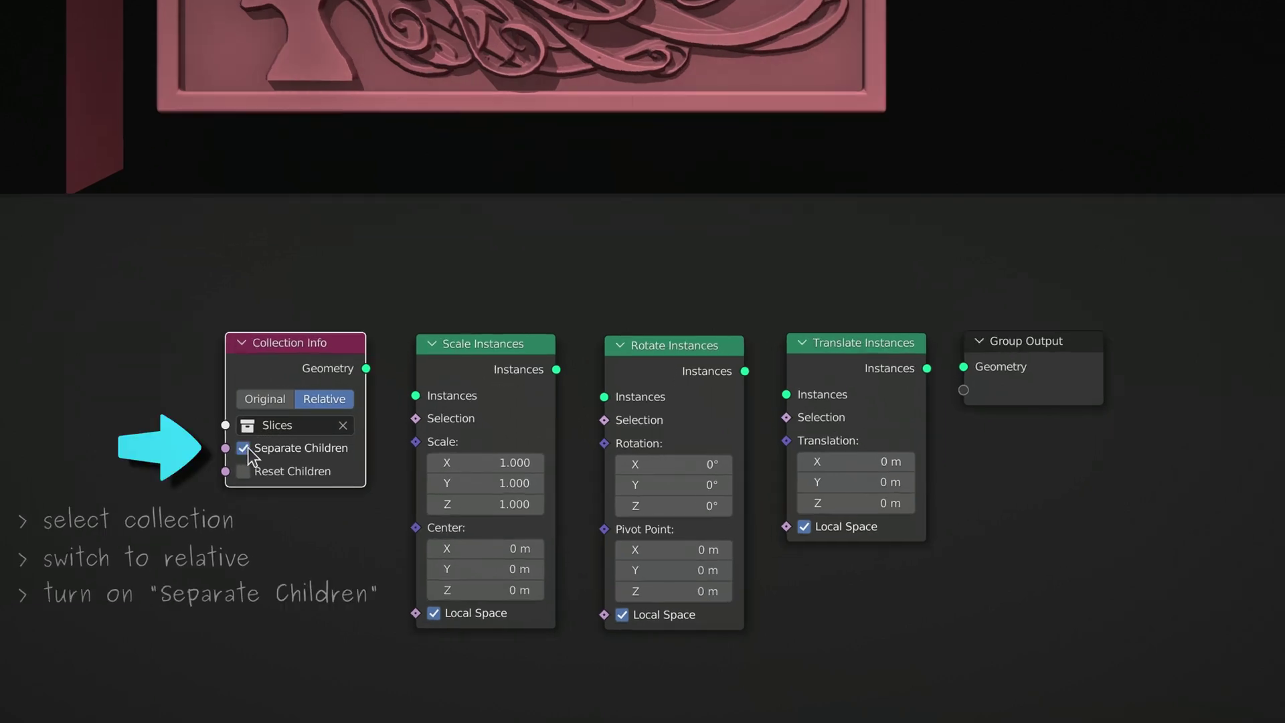
Chain Collection Info through Scale, Rotate and Translate Instances to Group Output, disable Local Space on Rotate and Translate, and hide the Slices collection
drag(367, 368, 420, 390)
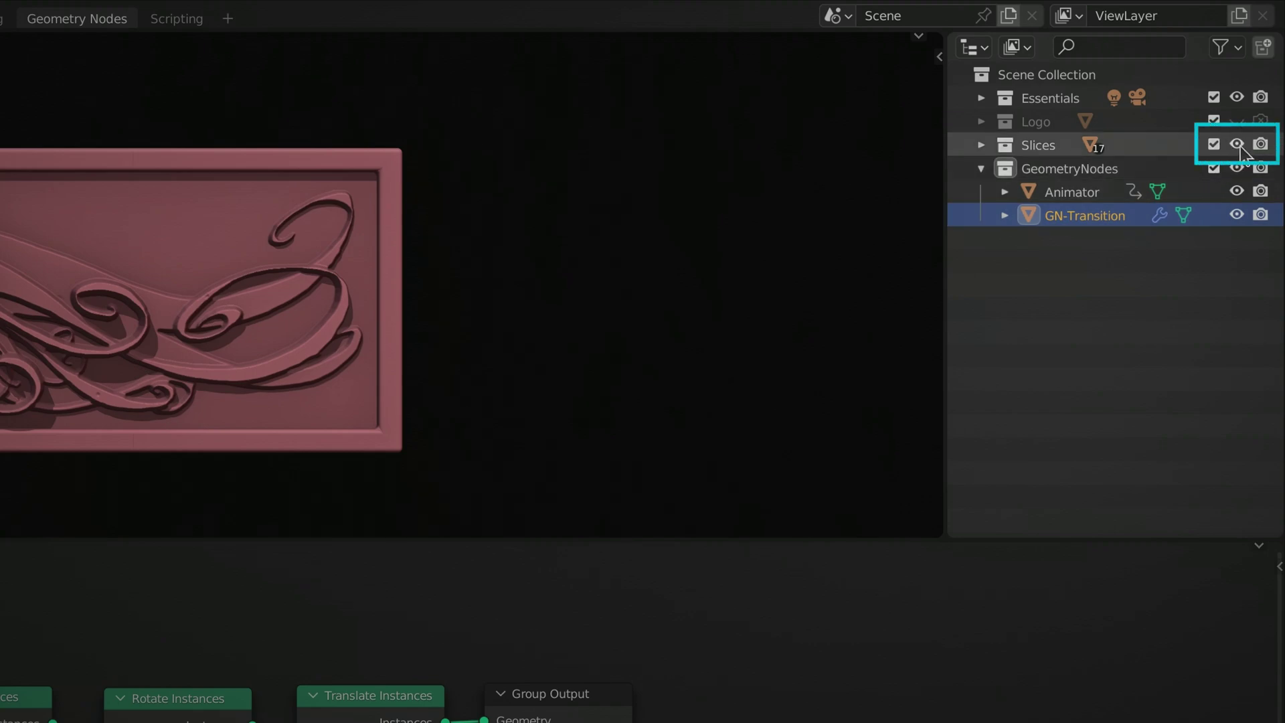
click(1238, 144)
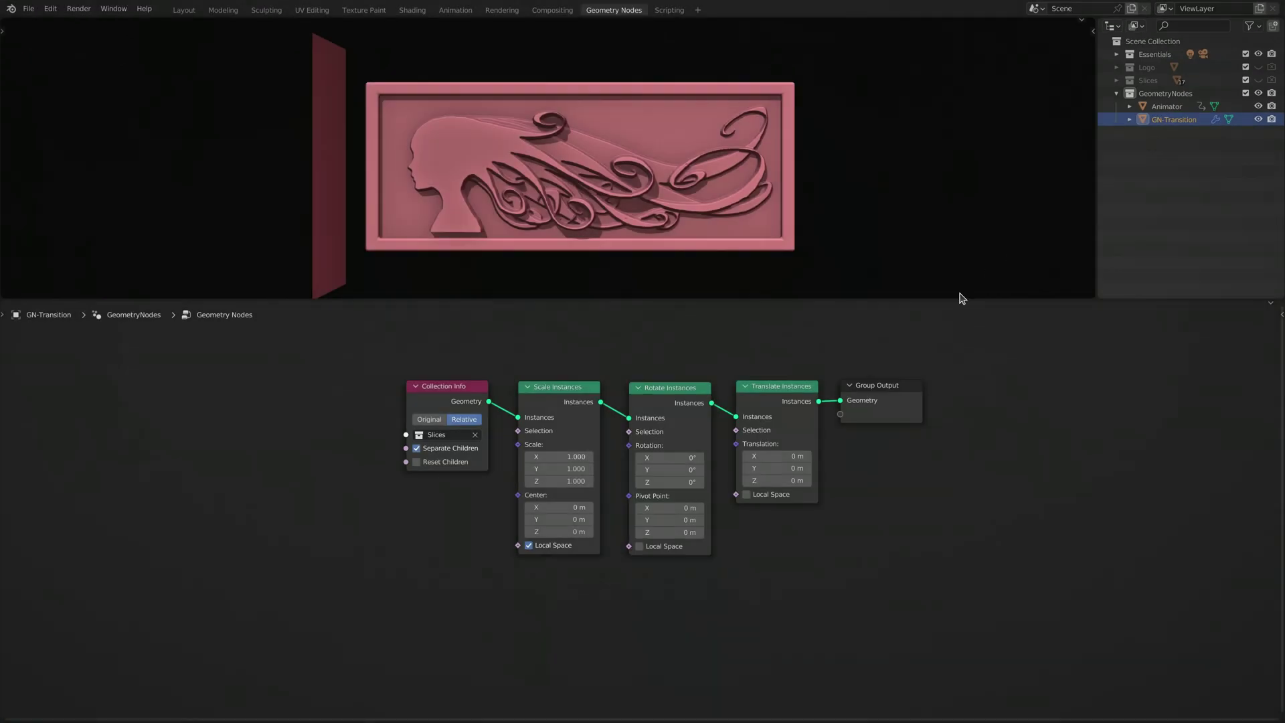
Try out different X values on the Translate, Rotate and Scale Instances nodes and restore their defaults
drag(776, 456, 925, 456)
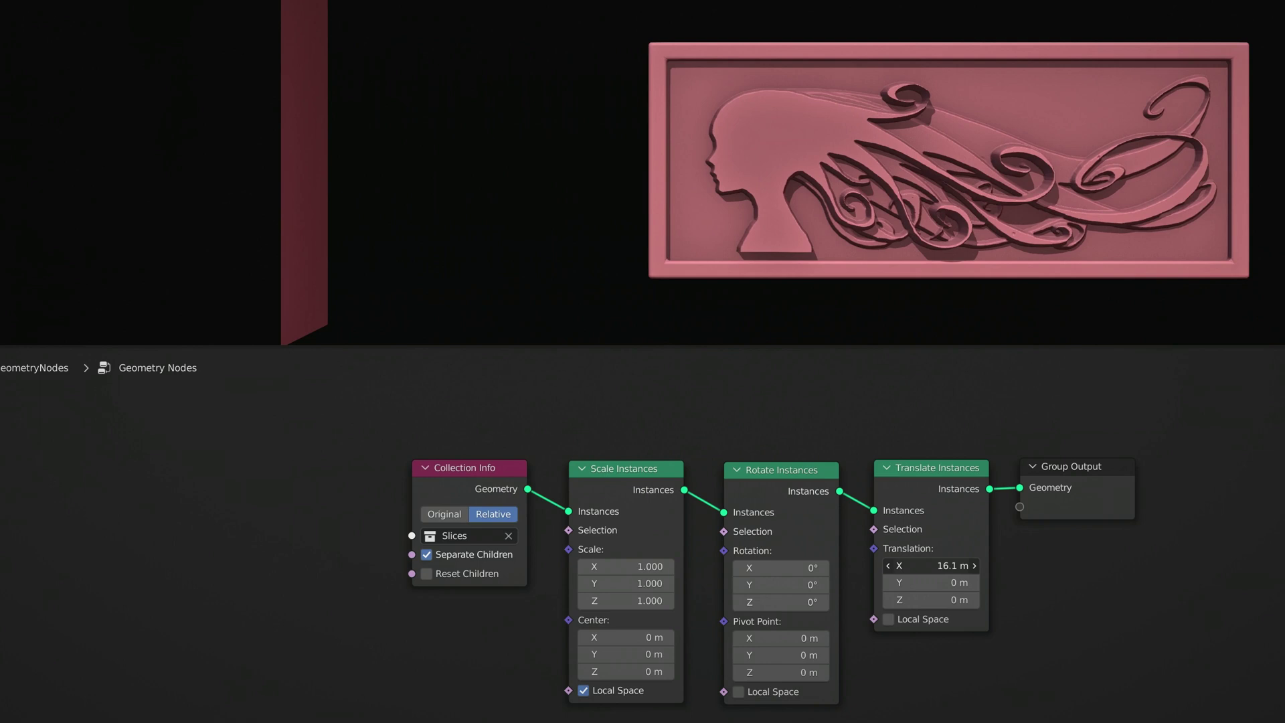
drag(1078, 565, 931, 566)
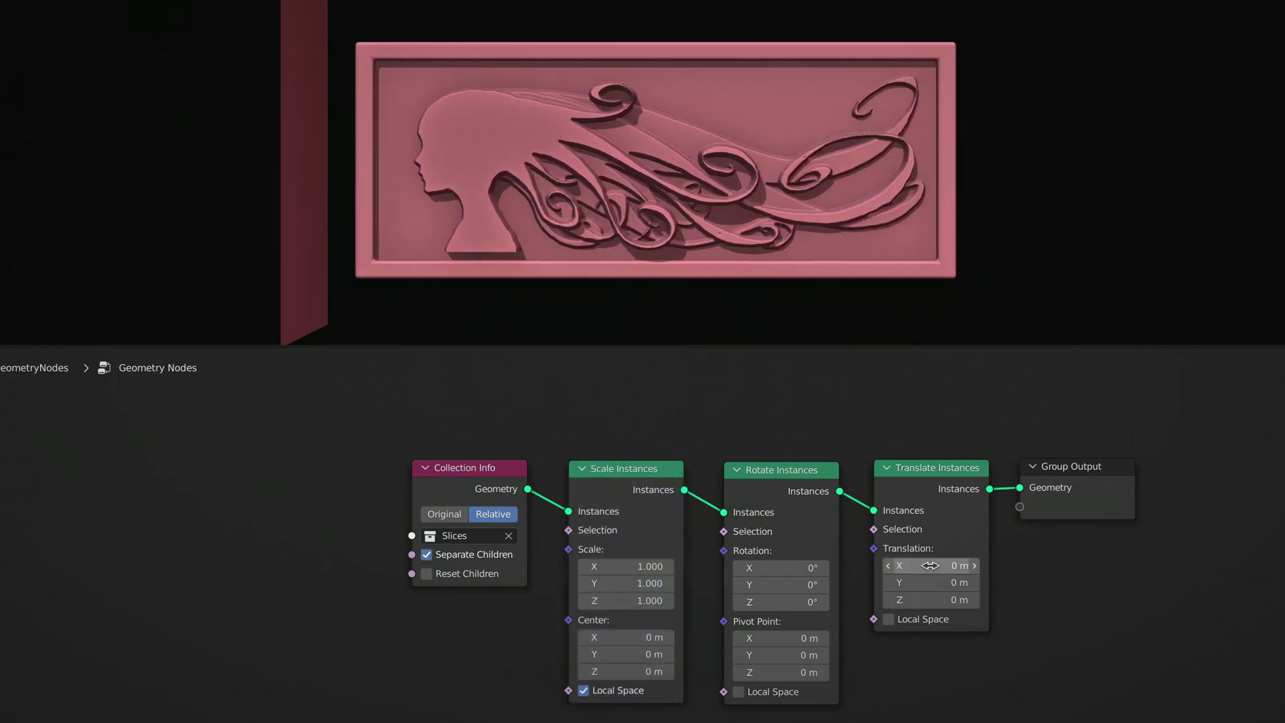
mouse_move(780, 568)
mouse_down()
mouse_move(847, 568)
mouse_move(780, 567)
mouse_up()
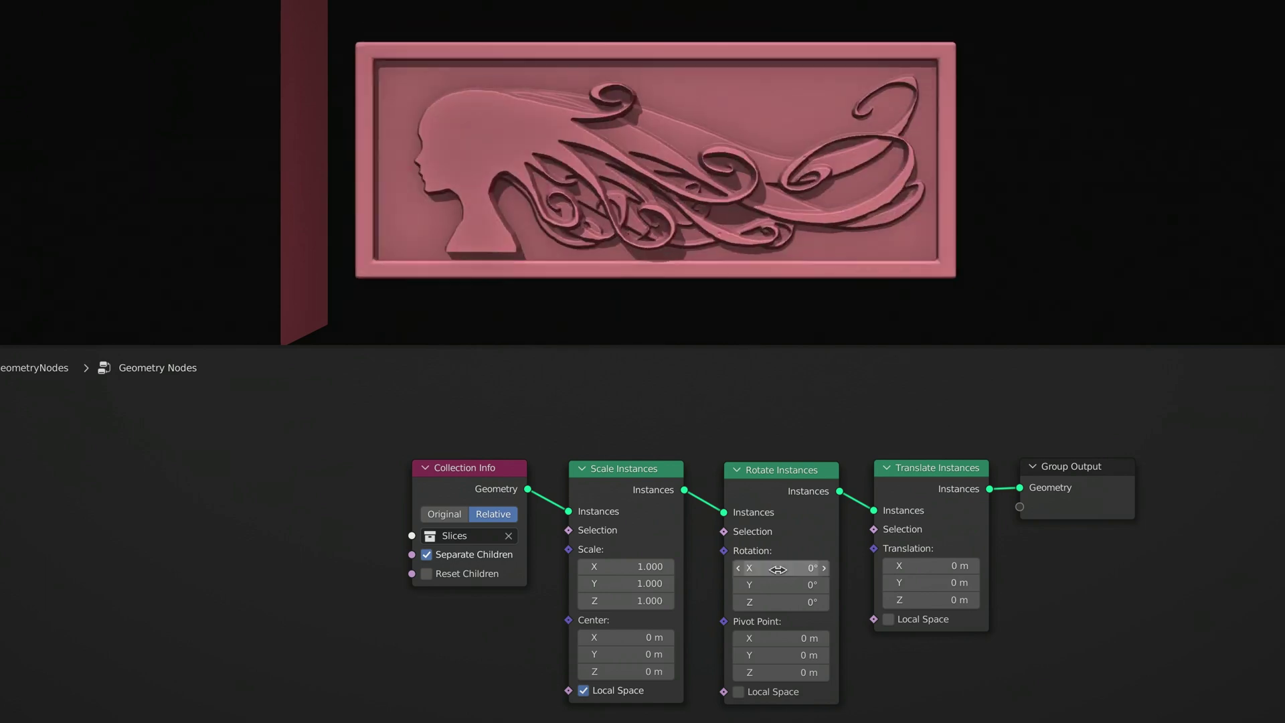
drag(626, 566, 569, 567)
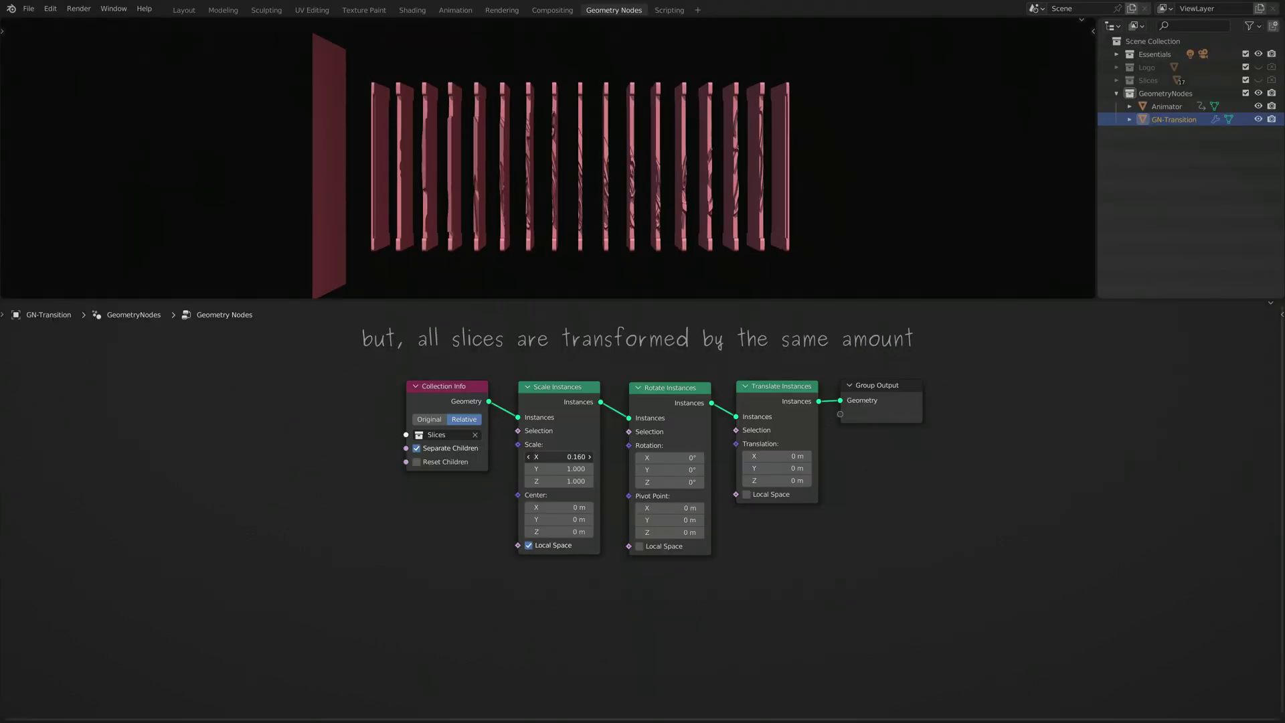
drag(559, 456, 590, 457)
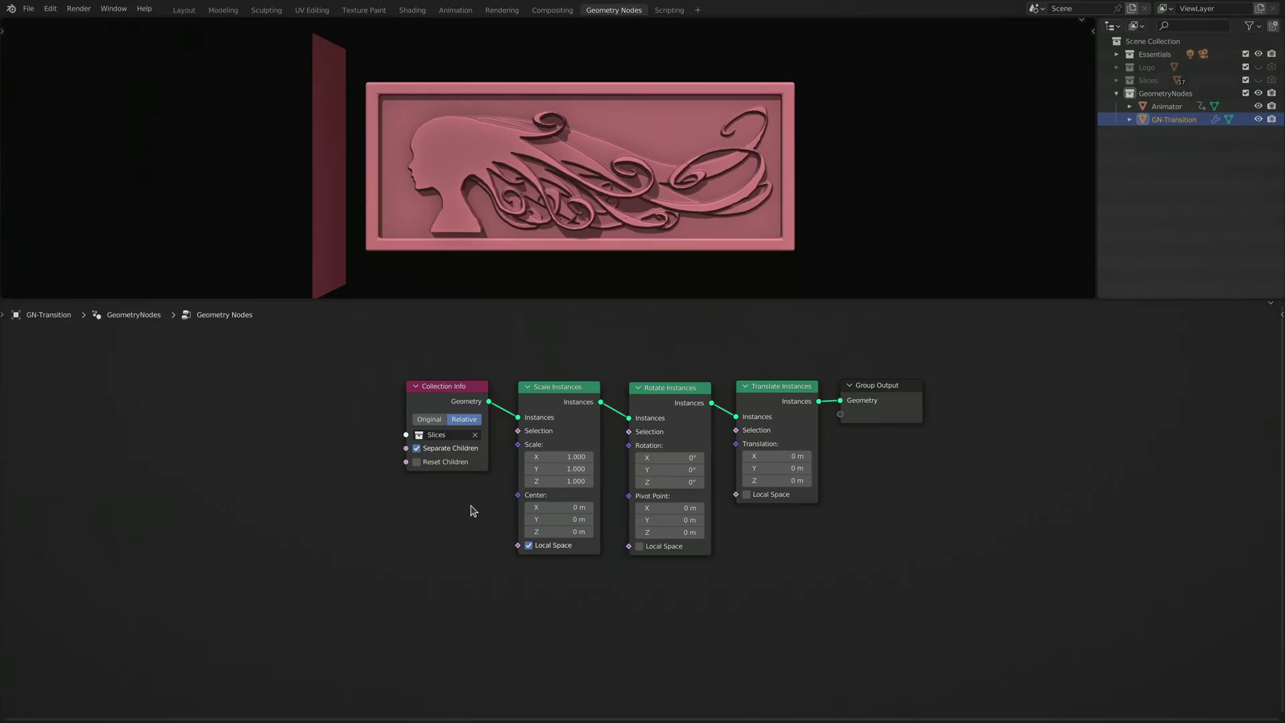
Move the whole chain from Collection Info to Group Output up to the far end of the node editor
drag(889, 391, 1229, 332)
drag(781, 386, 1126, 328)
drag(671, 388, 1025, 330)
drag(559, 387, 922, 332)
drag(465, 386, 829, 338)
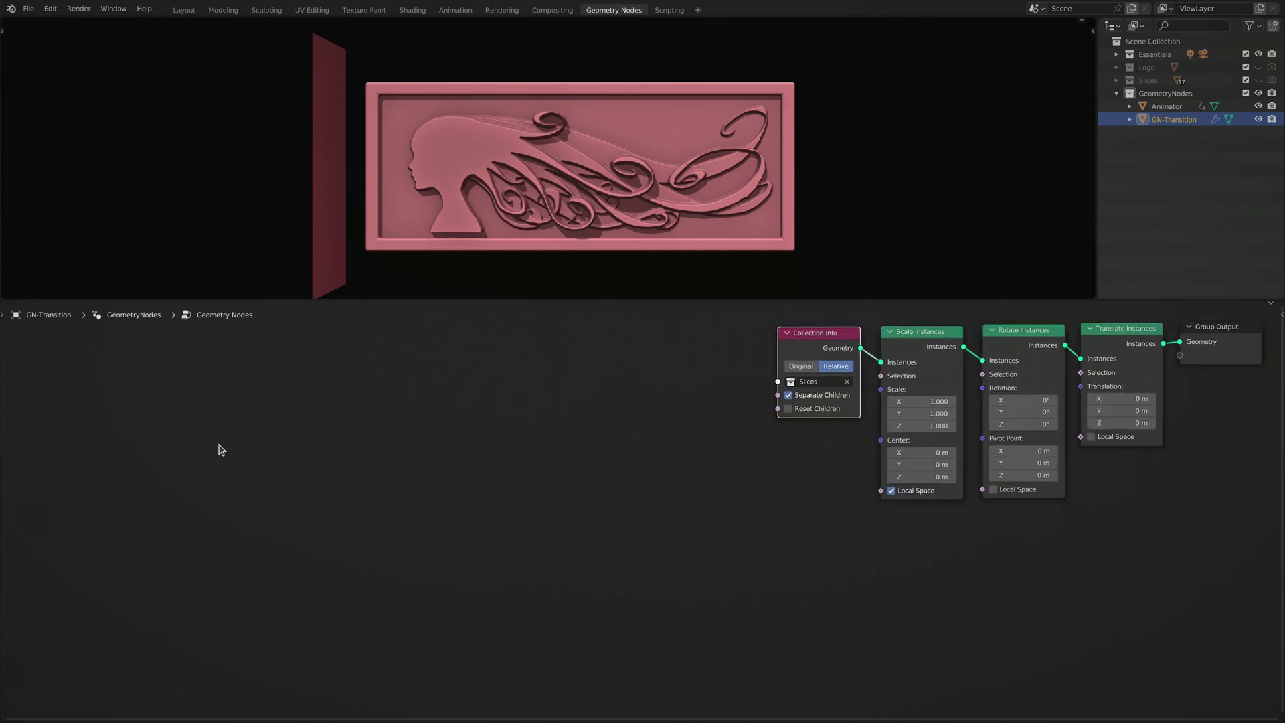
Add two Vector Math nodes side by side below the chain, the first set to Subtract and the second to Dot Product
text(vector math)
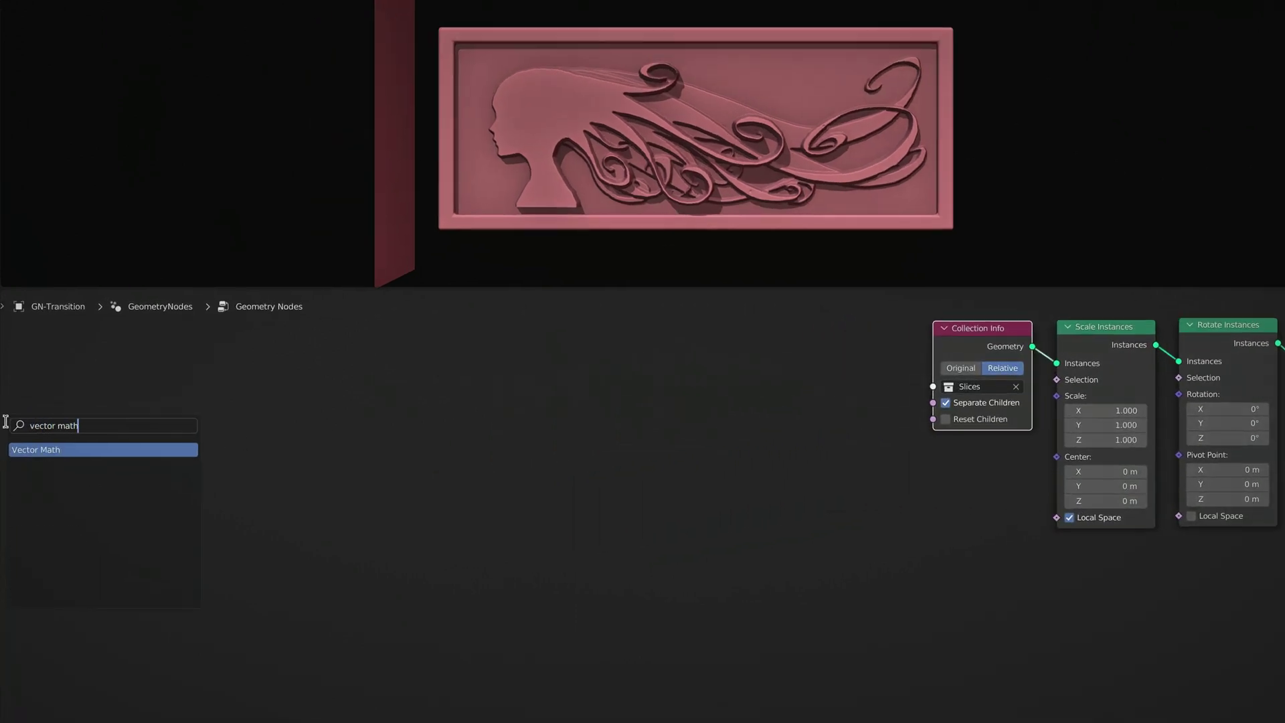
key(Return)
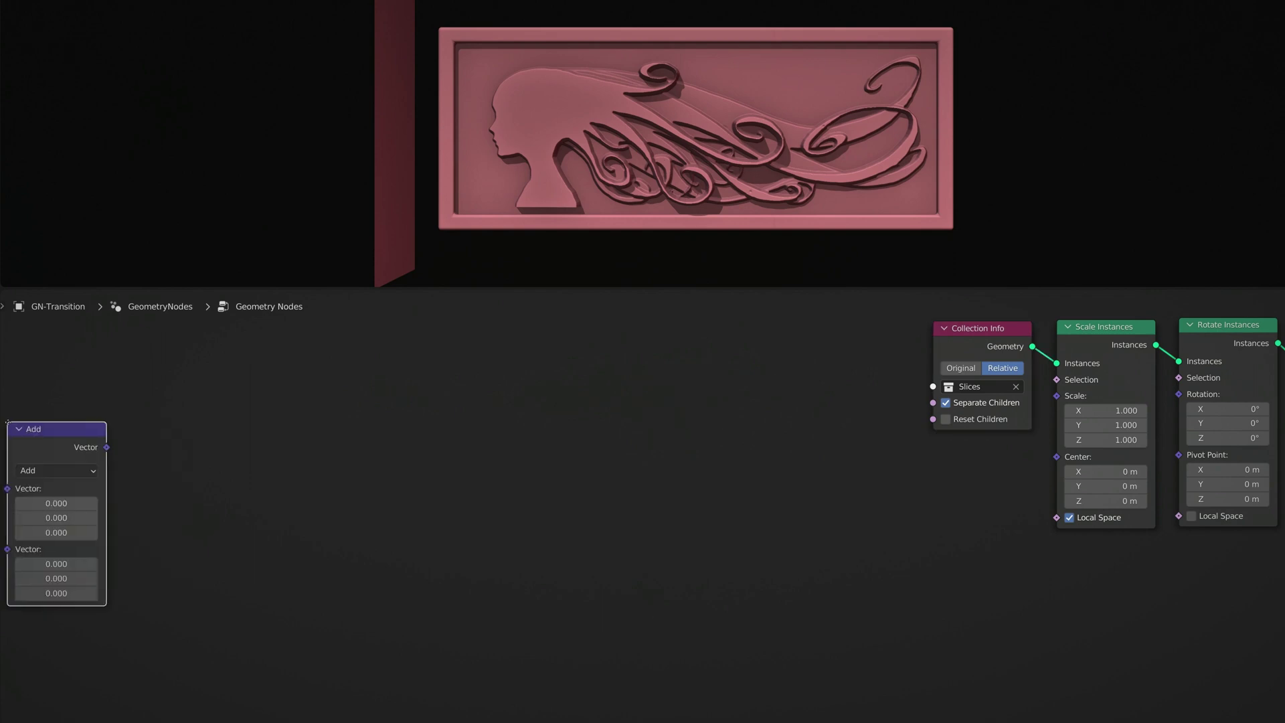
click(794, 515)
key(shift+d)
click(669, 519)
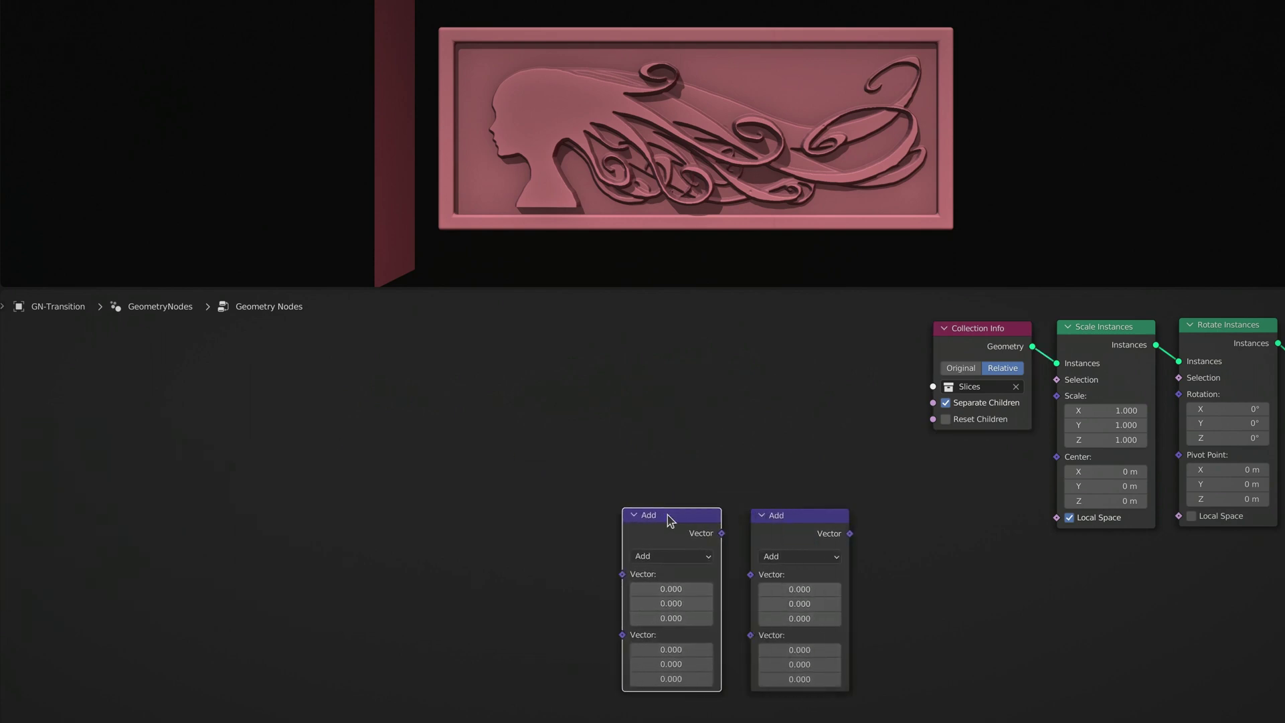
click(682, 557)
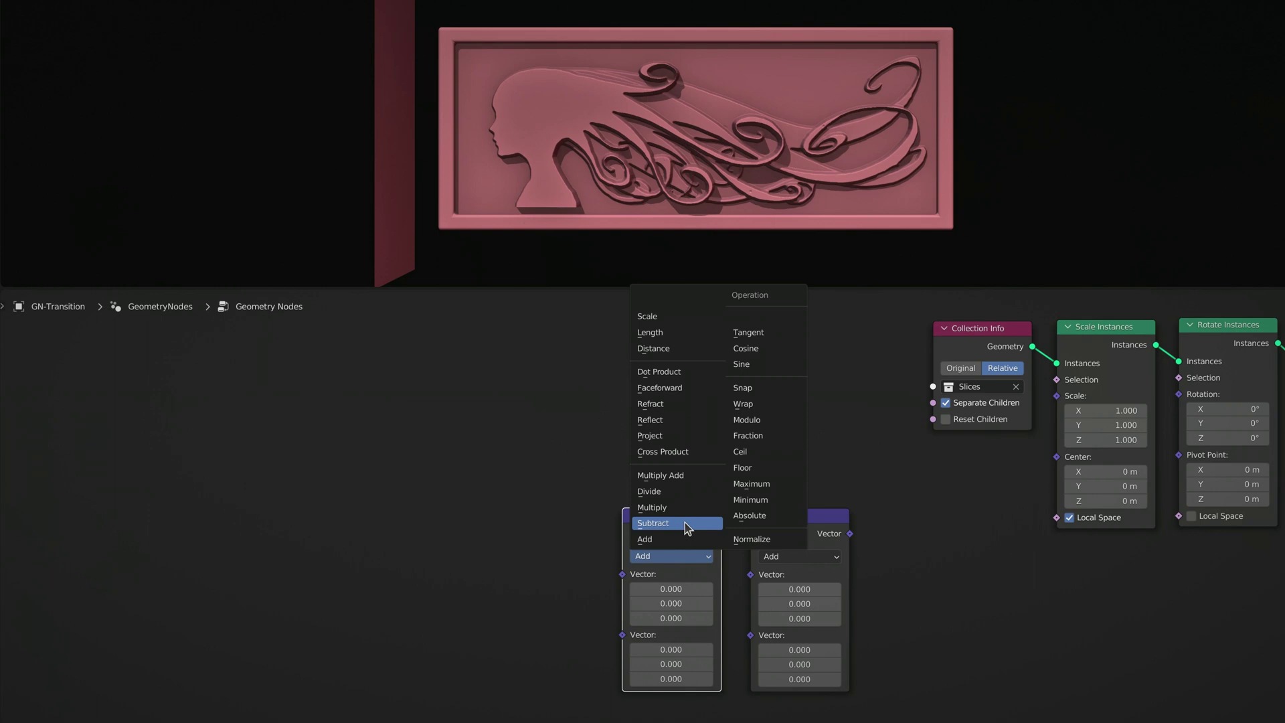
click(686, 526)
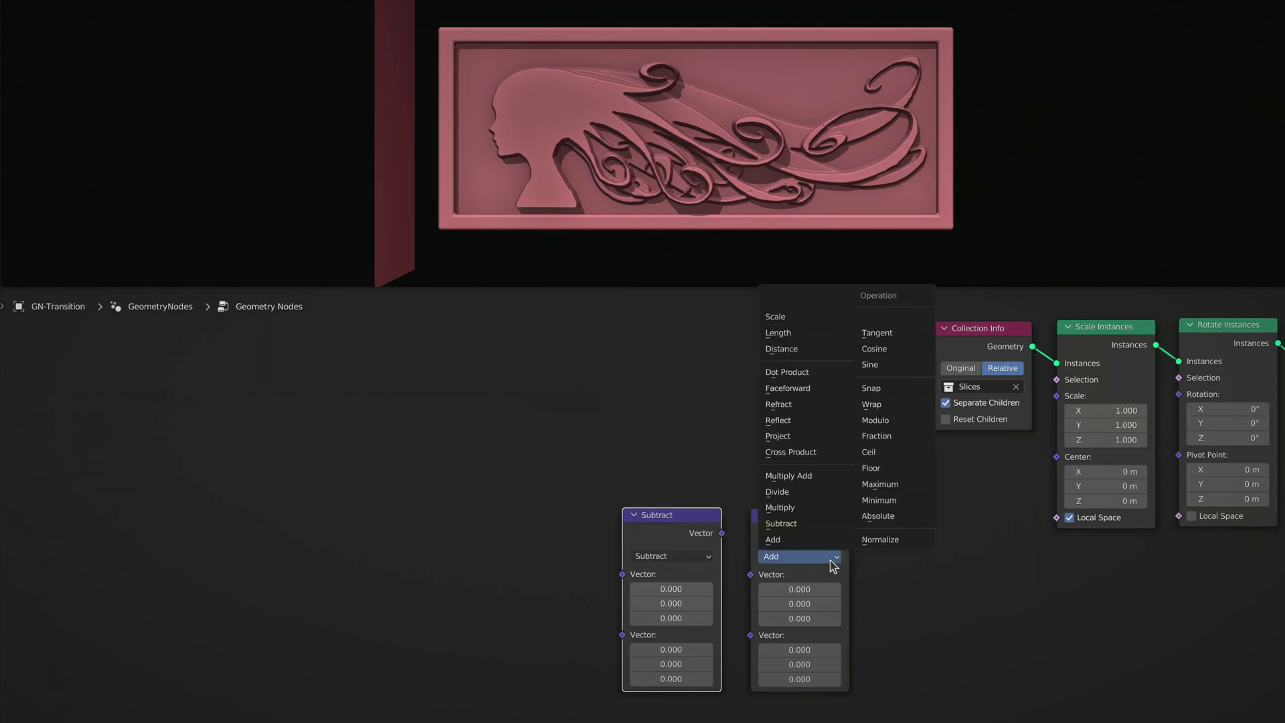
click(829, 372)
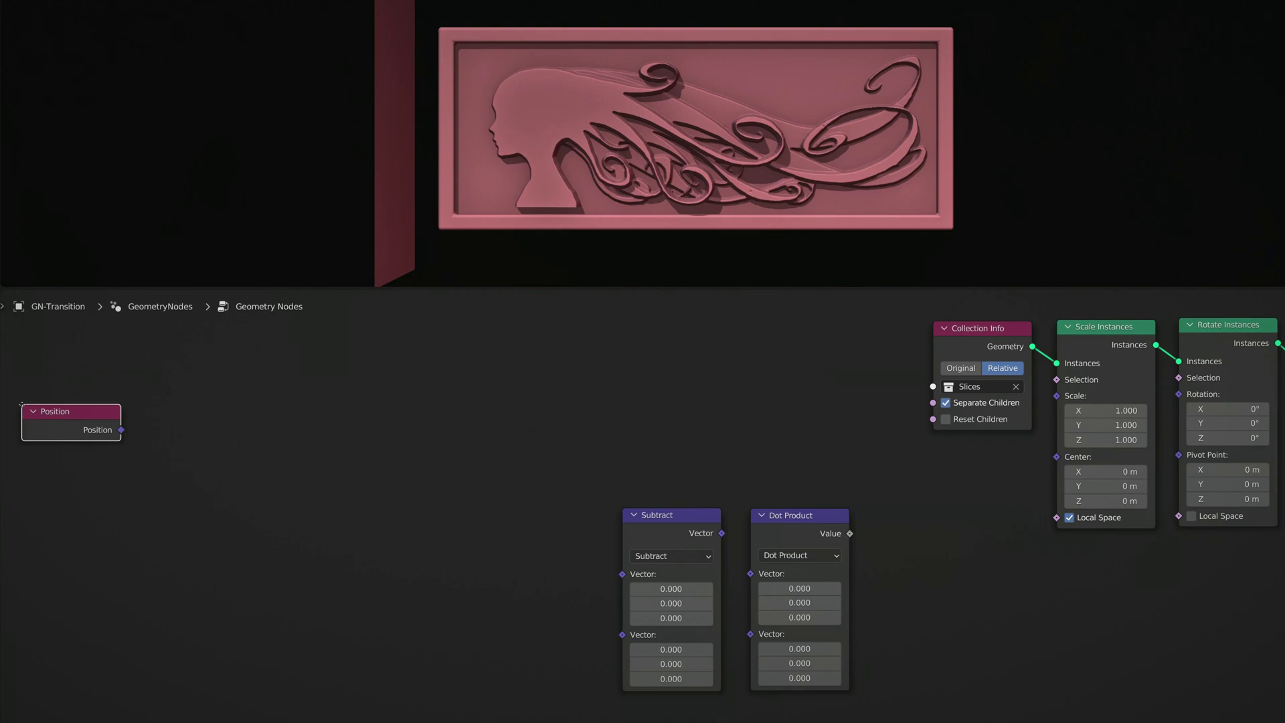
Add a Position node and an Object Info node before Subtract, with Object Info using the Animator object in Relative space
click(484, 507)
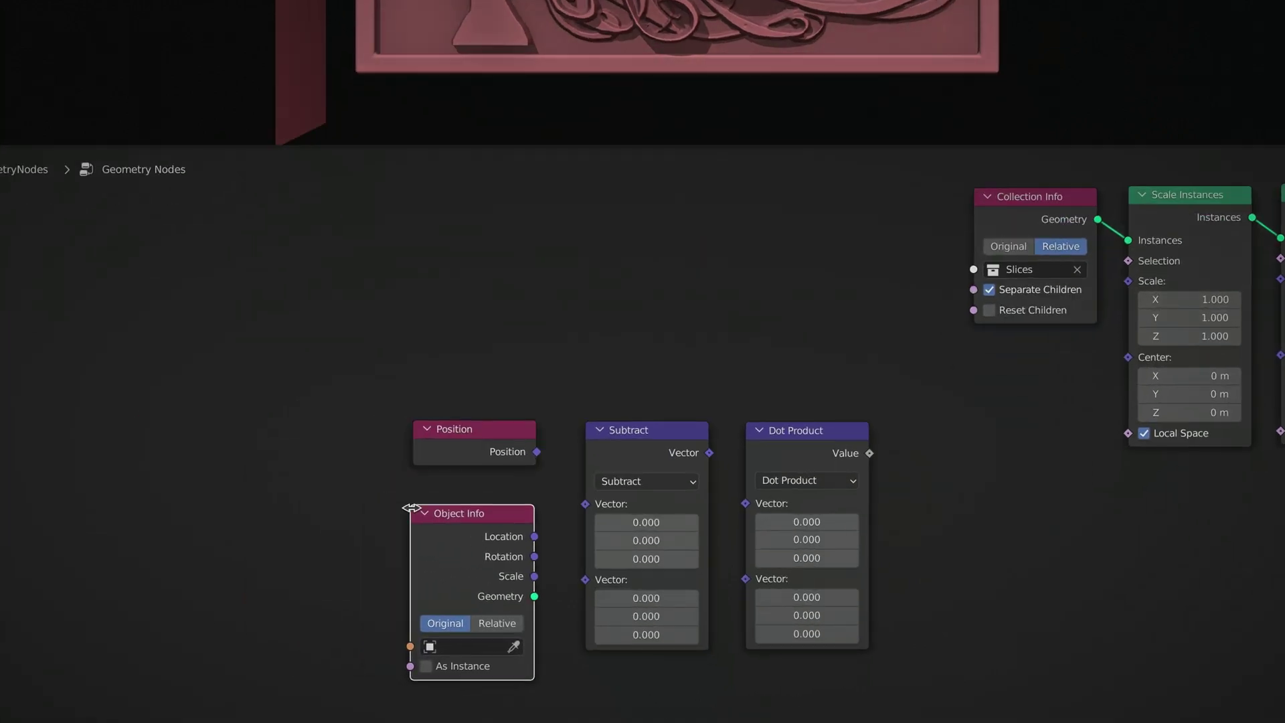
click(411, 507)
click(488, 644)
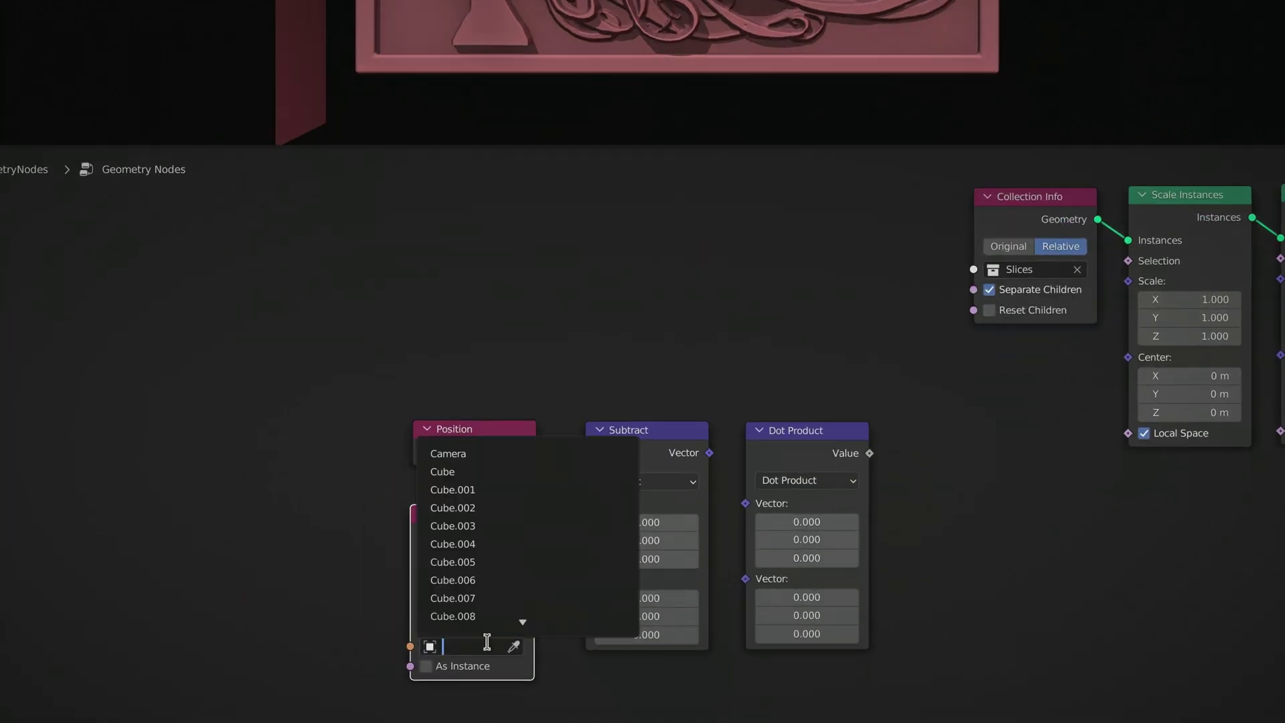
key(Return)
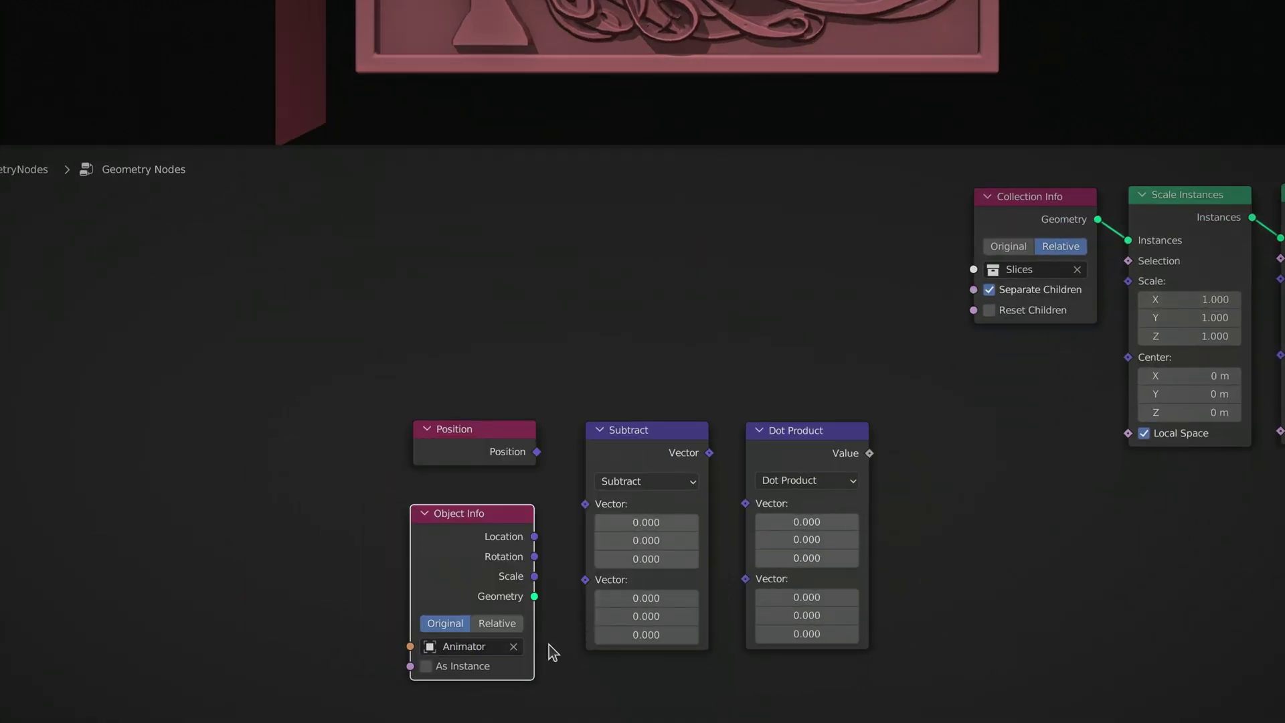
click(506, 626)
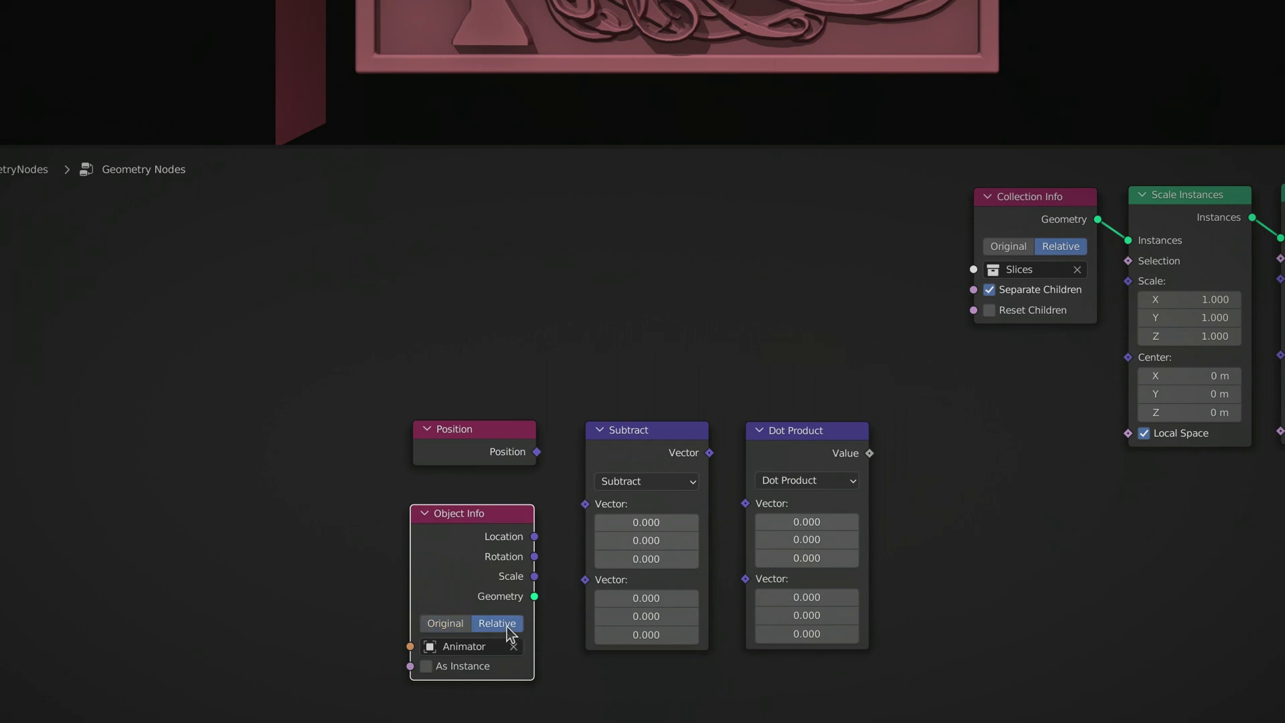
Link Position and the Animator's Location into Subtract, and feed the result into Dot Product with the second vector's X set to 1
drag(538, 452, 585, 503)
drag(709, 452, 746, 503)
click(807, 541)
text(1)
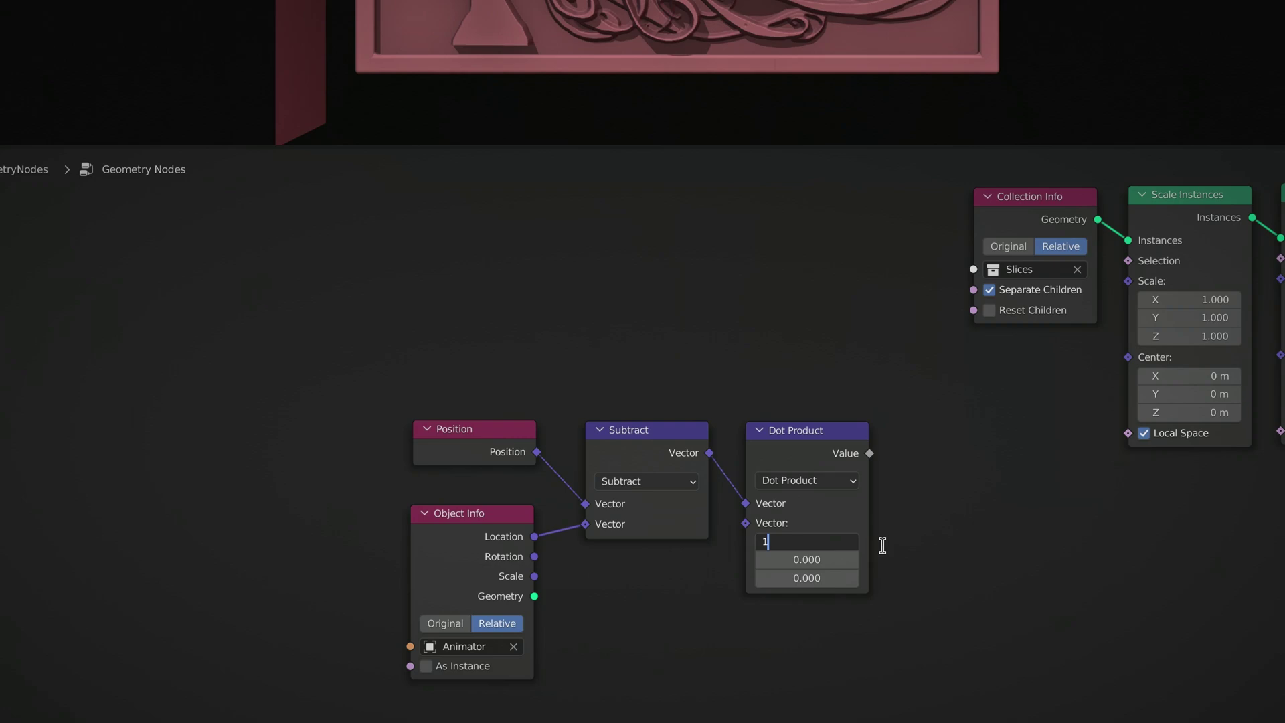
key(Return)
Link the Dot Product value to the Scale input, try it on Rotation and Translation, and reconnect it to Scale
drag(870, 453, 1129, 282)
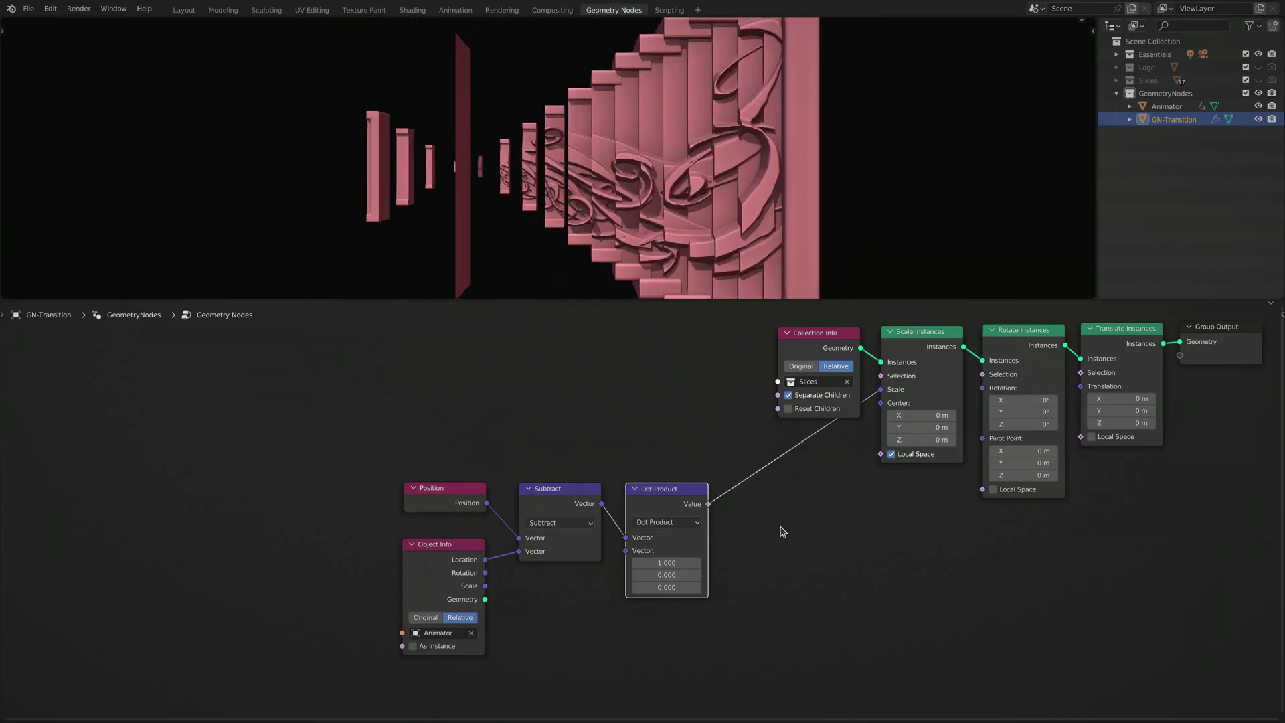
drag(880, 409, 880, 404)
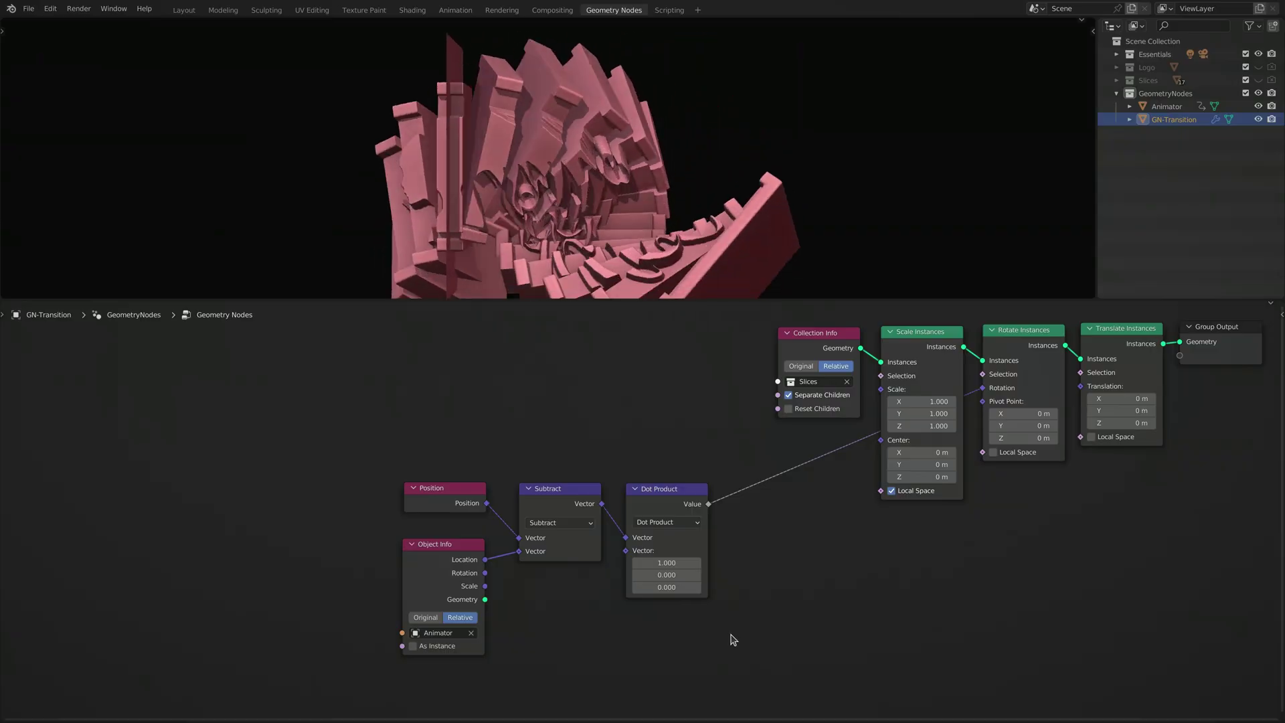
drag(1053, 390, 1080, 387)
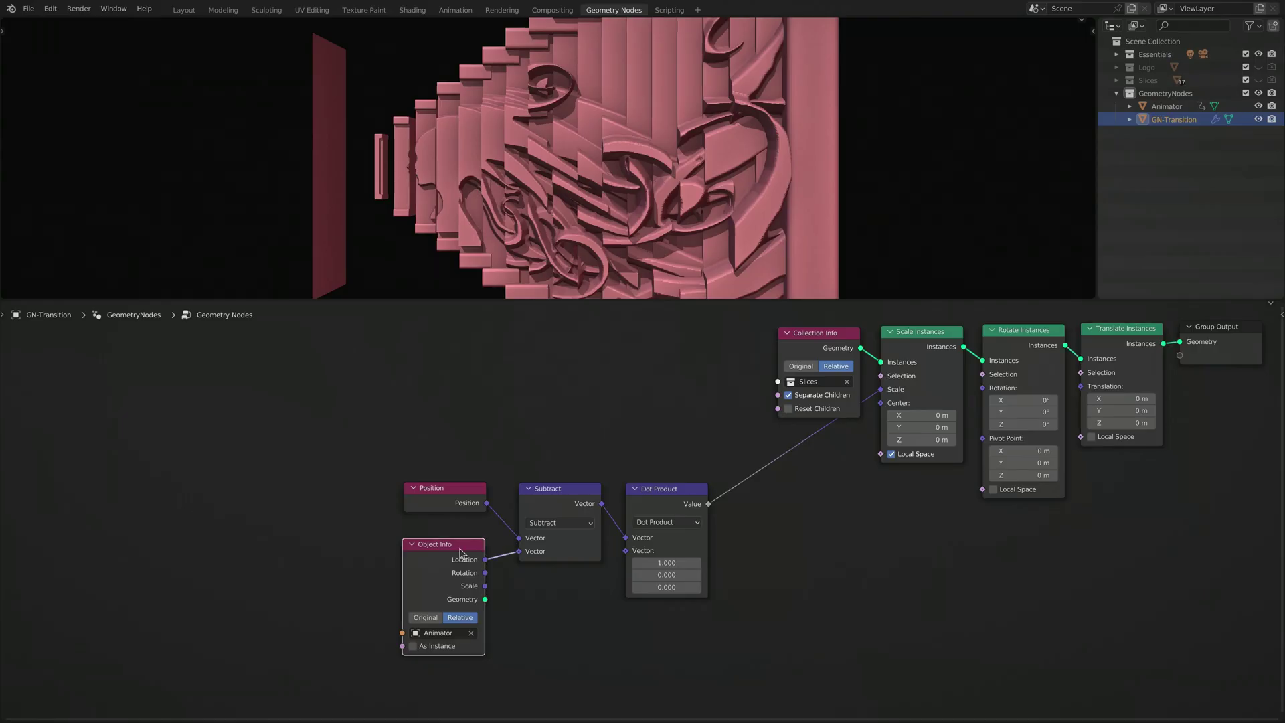
Move the Object Info, Position, Subtract and Dot Product nodes to the near end of the node editor, away from the instance chain
drag(460, 553, 80, 543)
click(464, 487)
drag(592, 488, 197, 503)
drag(691, 496, 291, 512)
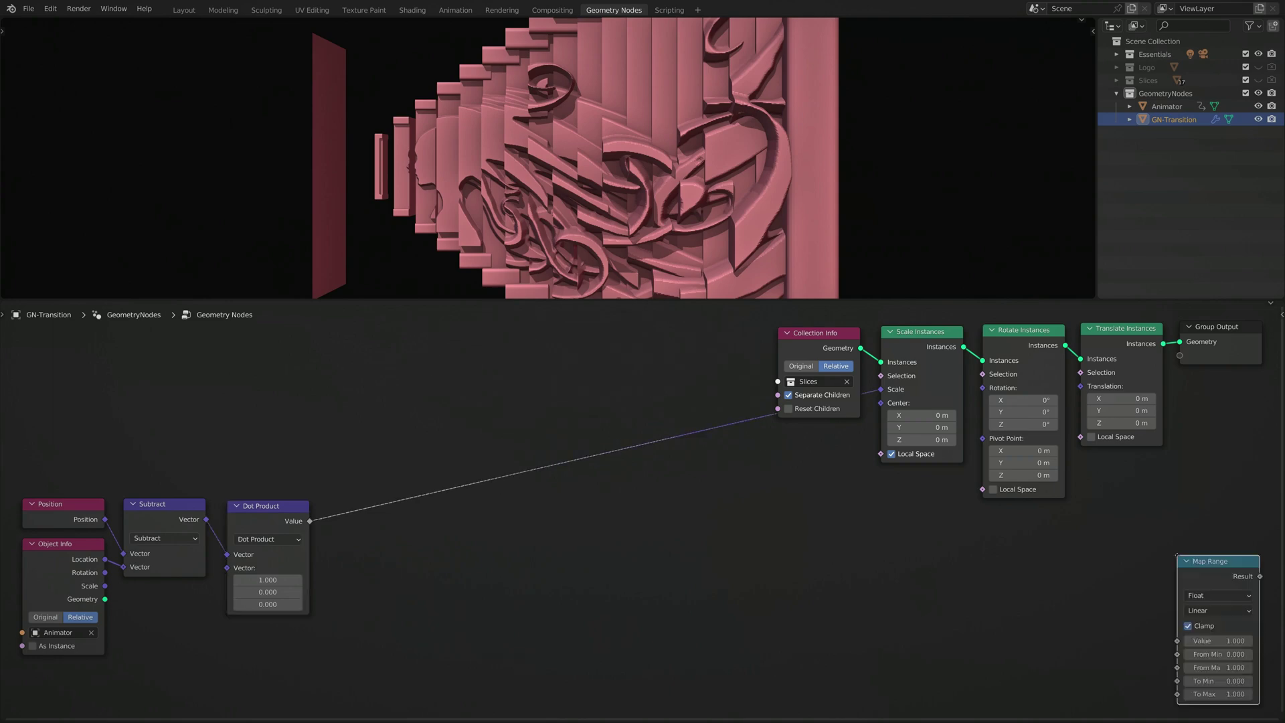
Place a Map Range node between Dot Product and Scale Instances, and add two Math nodes after it
drag(1179, 555, 519, 555)
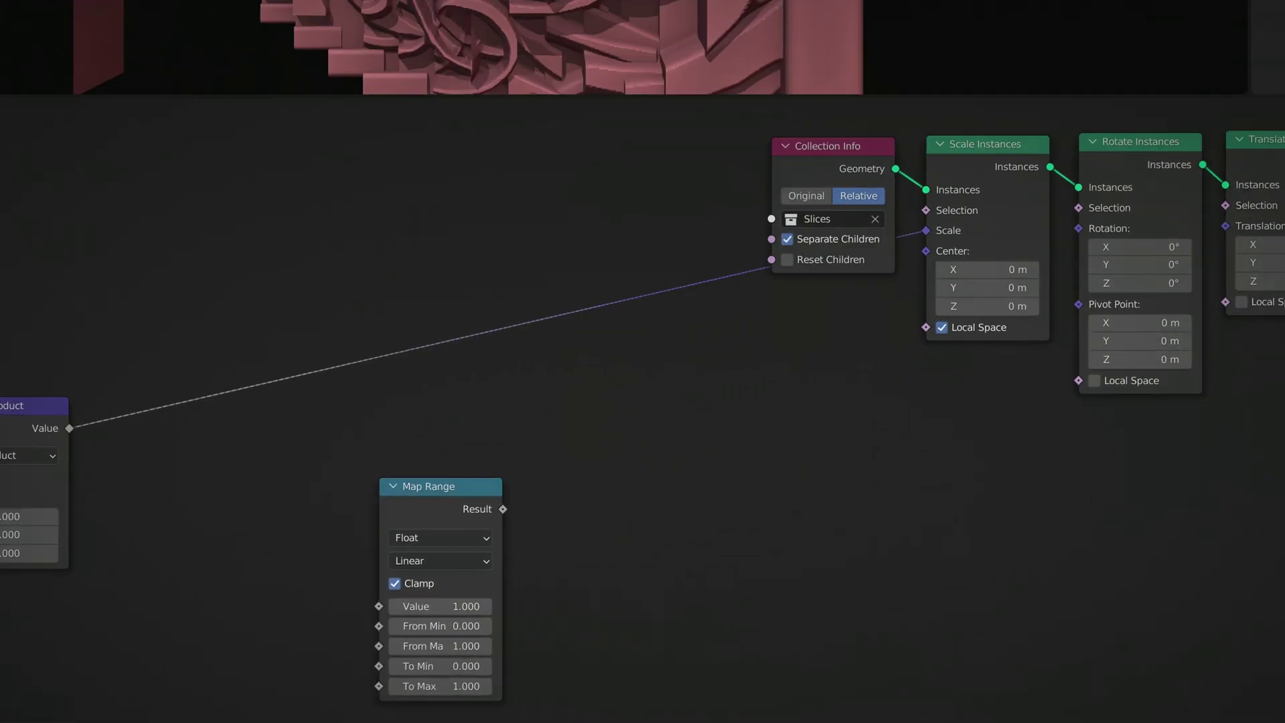
click(524, 557)
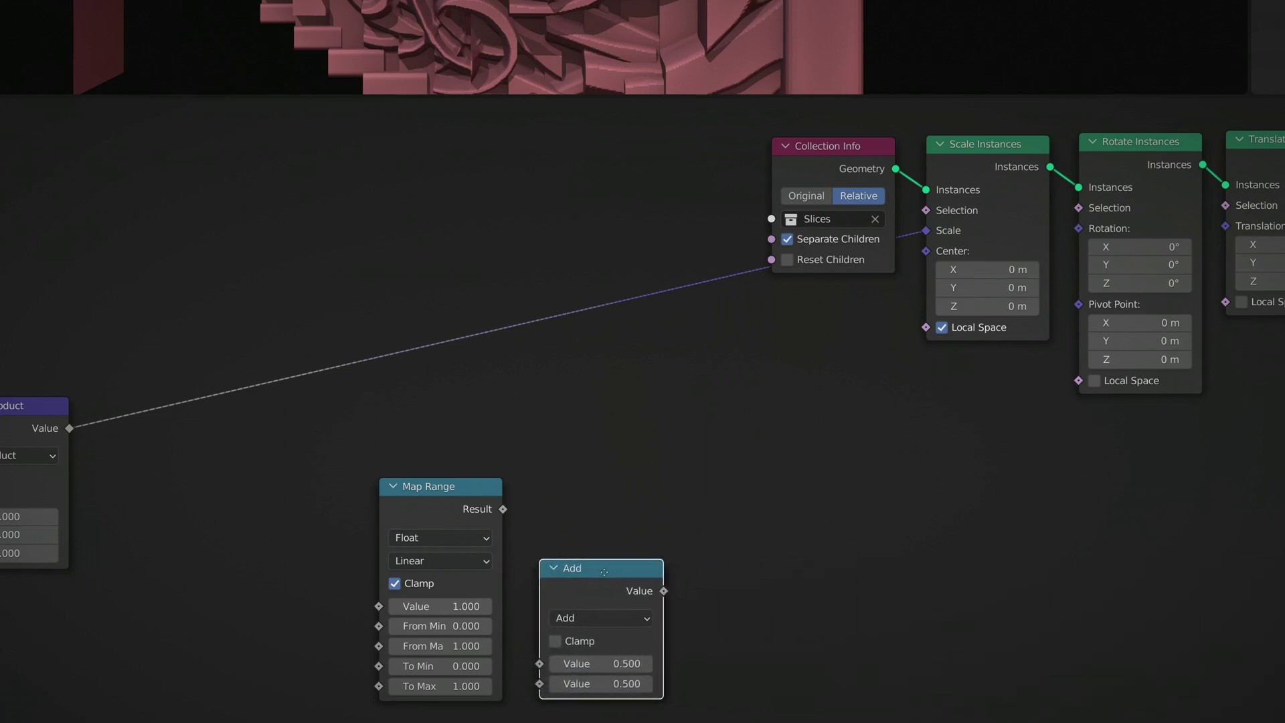
key(shift+d)
click(766, 574)
Chain Map Range into the Math nodes, set to Power with exponent 4 and Subtract with first value 1
click(644, 615)
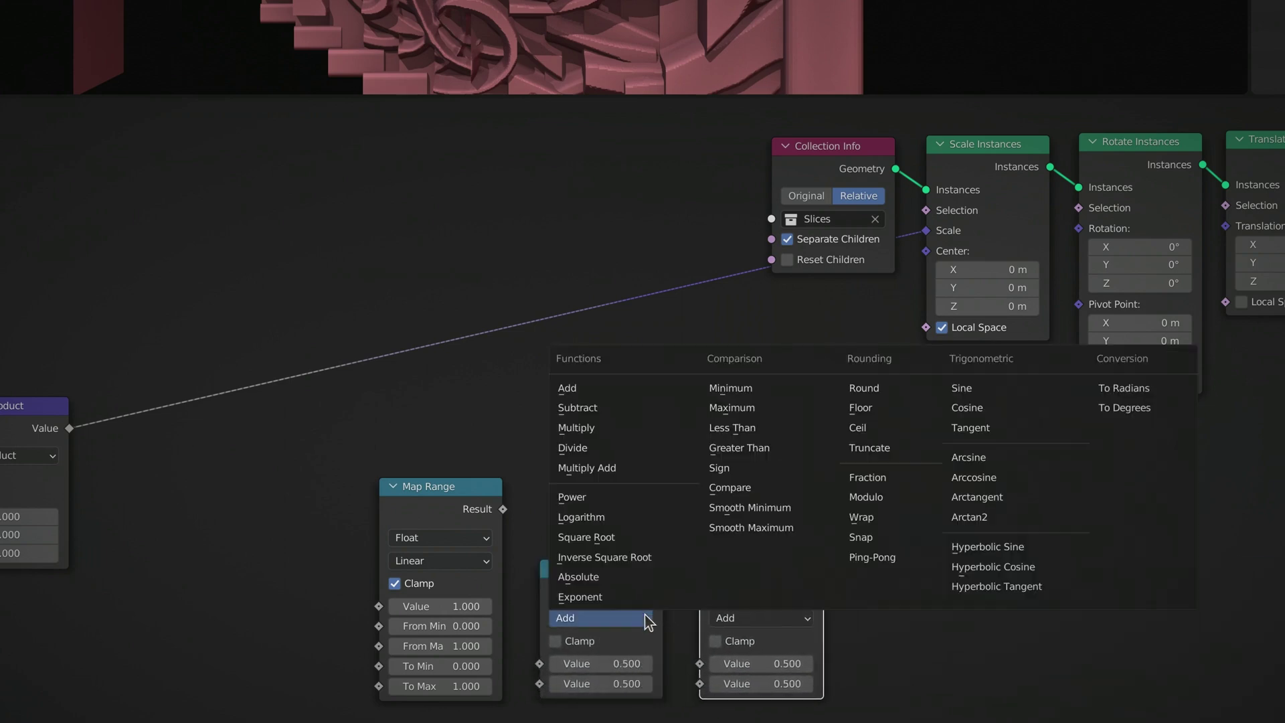
click(639, 497)
click(794, 617)
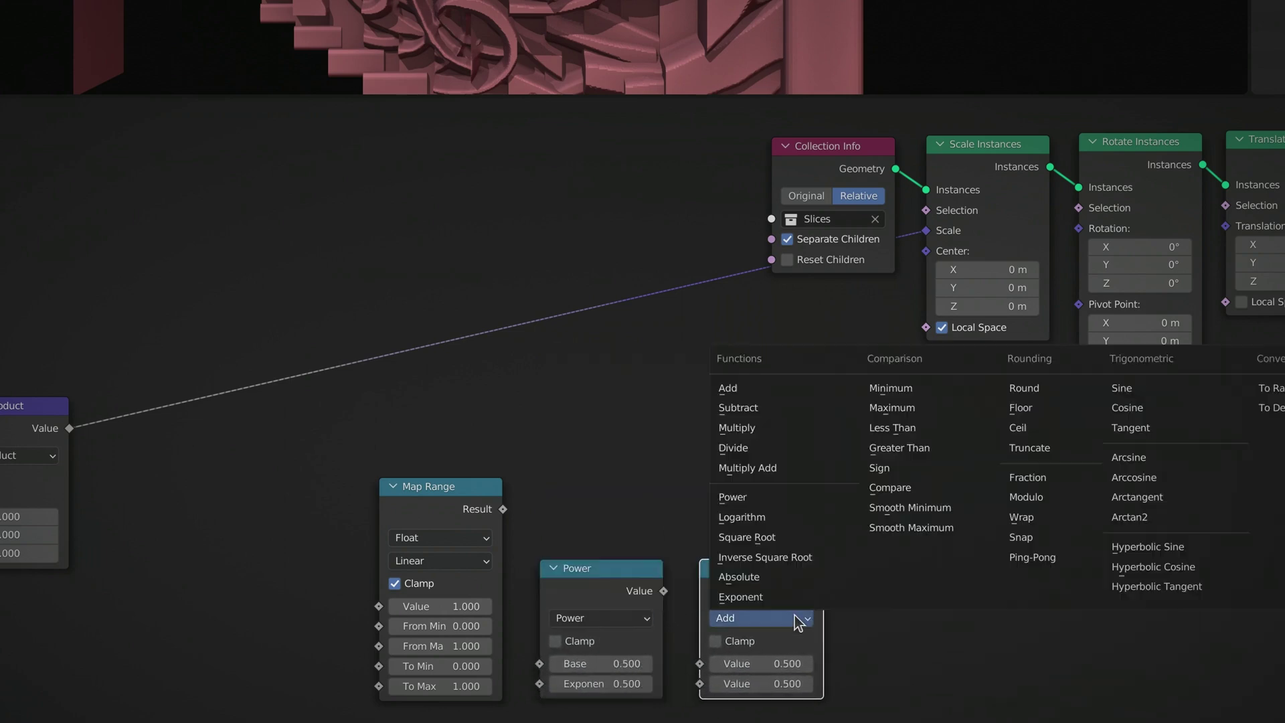
click(795, 419)
click(793, 412)
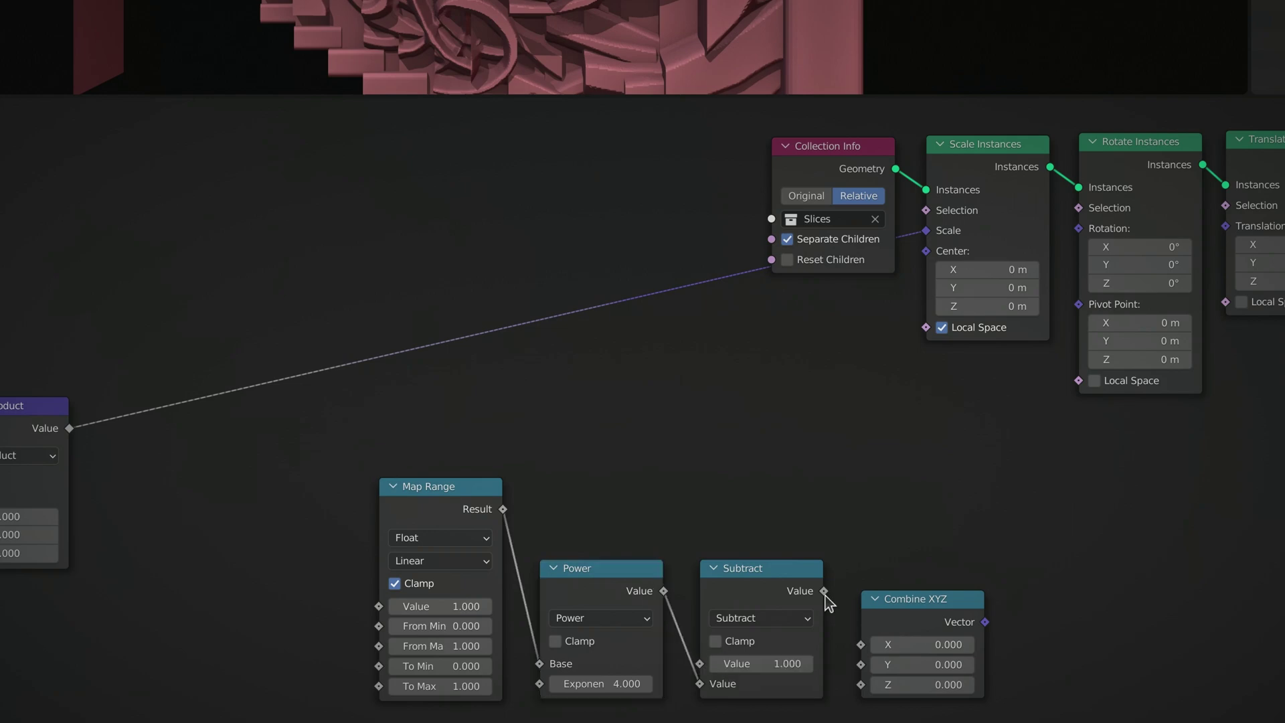
Feed Subtract into X of a Combine XYZ node with Y and Z at 1, and align the chain beside Dot Product
text(1)
key(Tab)
text(1)
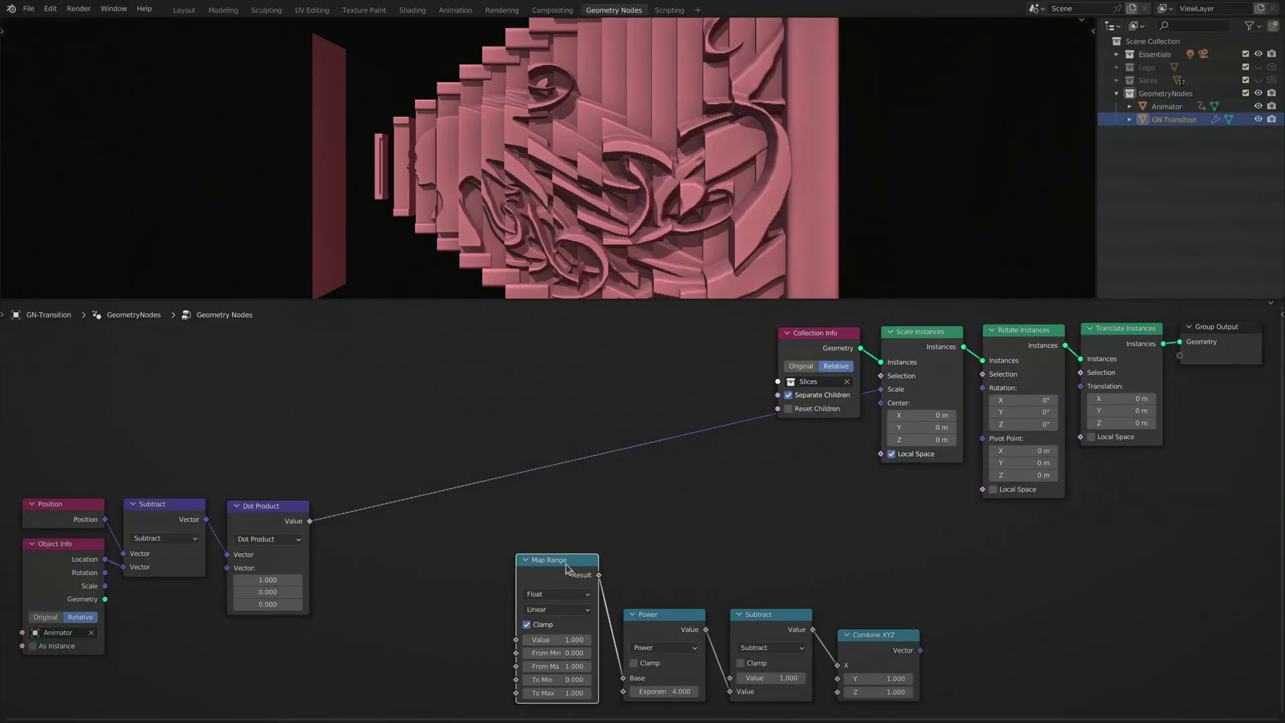
drag(567, 565, 383, 513)
drag(654, 620, 465, 515)
drag(769, 619, 577, 512)
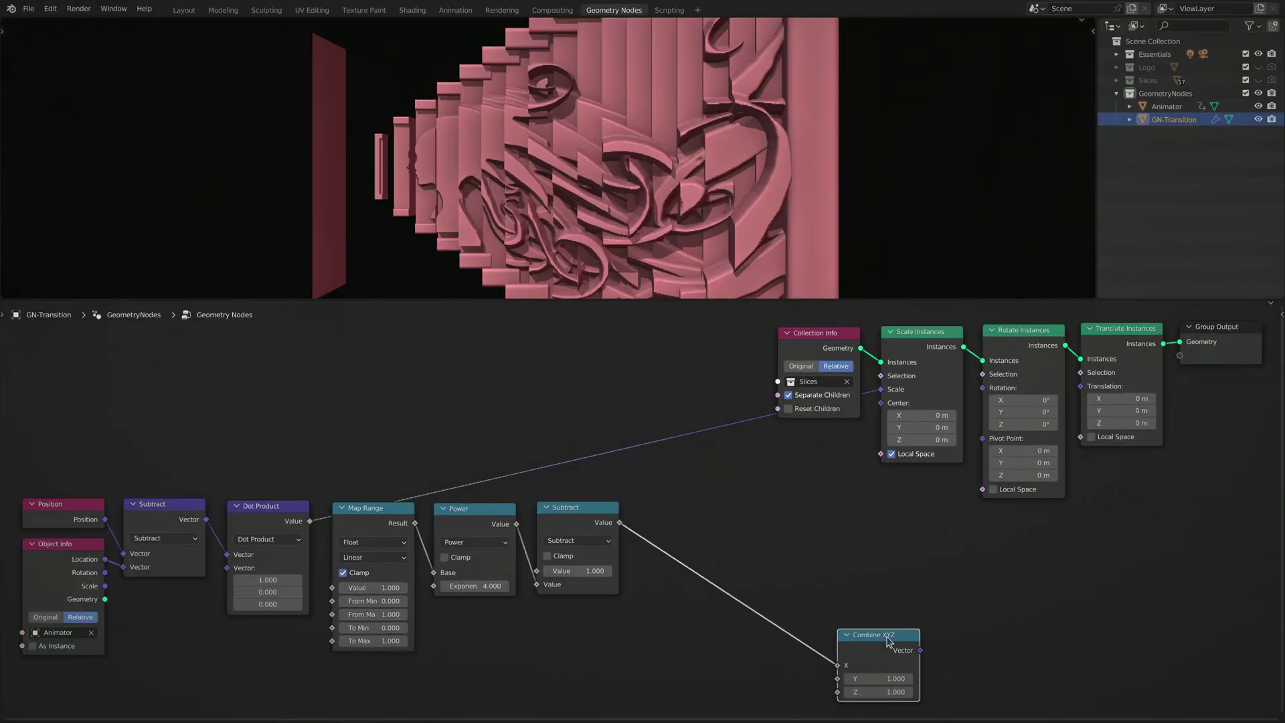
Link Dot Product into Map Range's Value and Combine XYZ into Scale, with Subtract driving Y and Z as well as X
drag(887, 642, 881, 389)
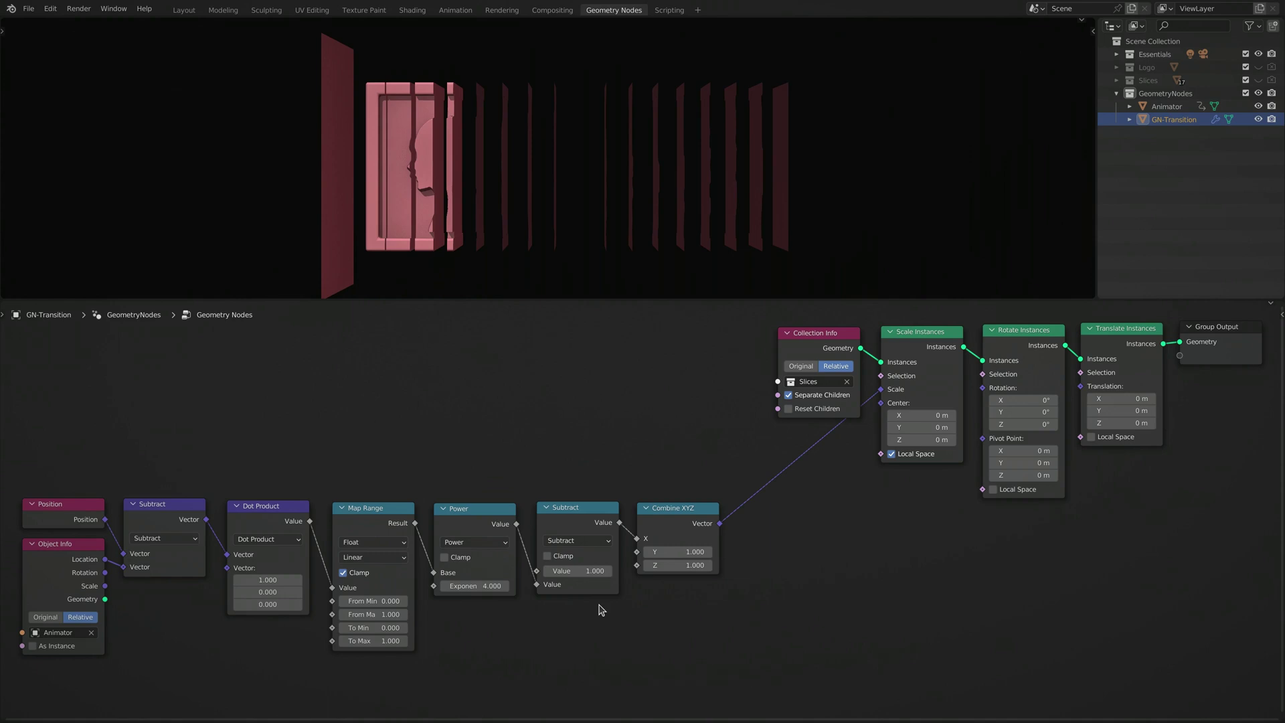
key(space)
drag(619, 523, 636, 565)
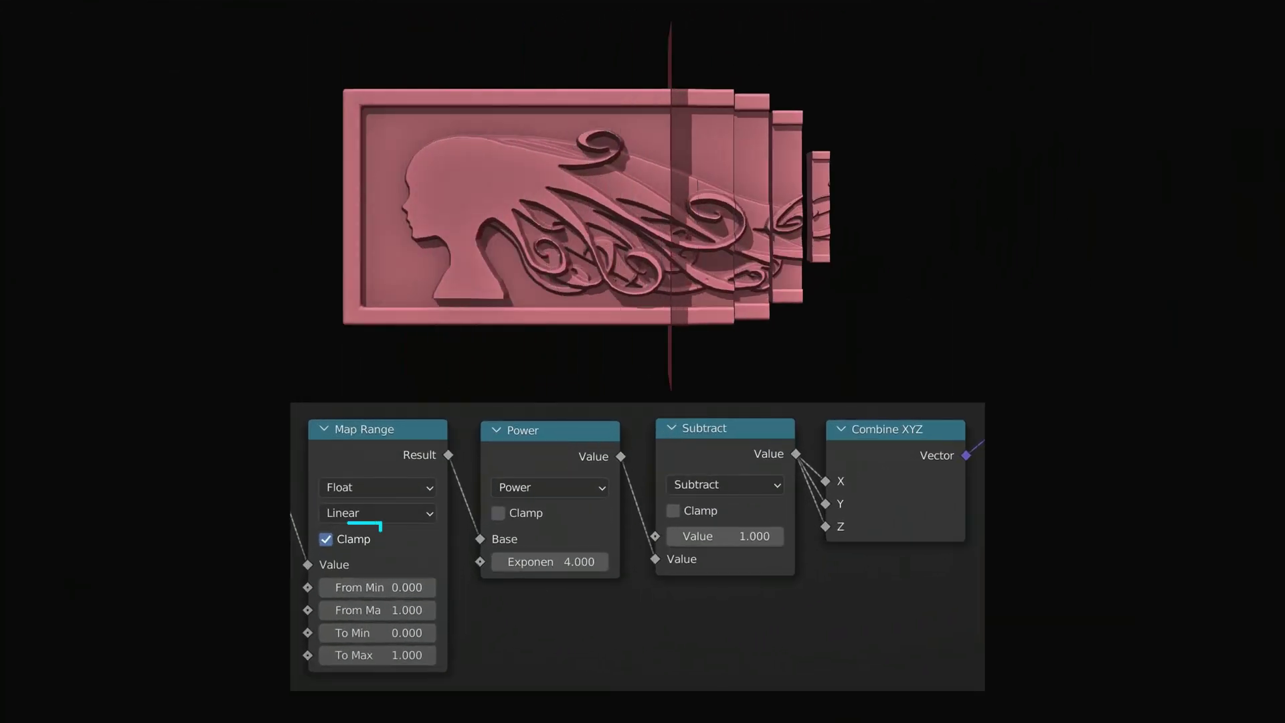
Try a lower exponent of about 3.16 on the Power node
drag(379, 587, 411, 608)
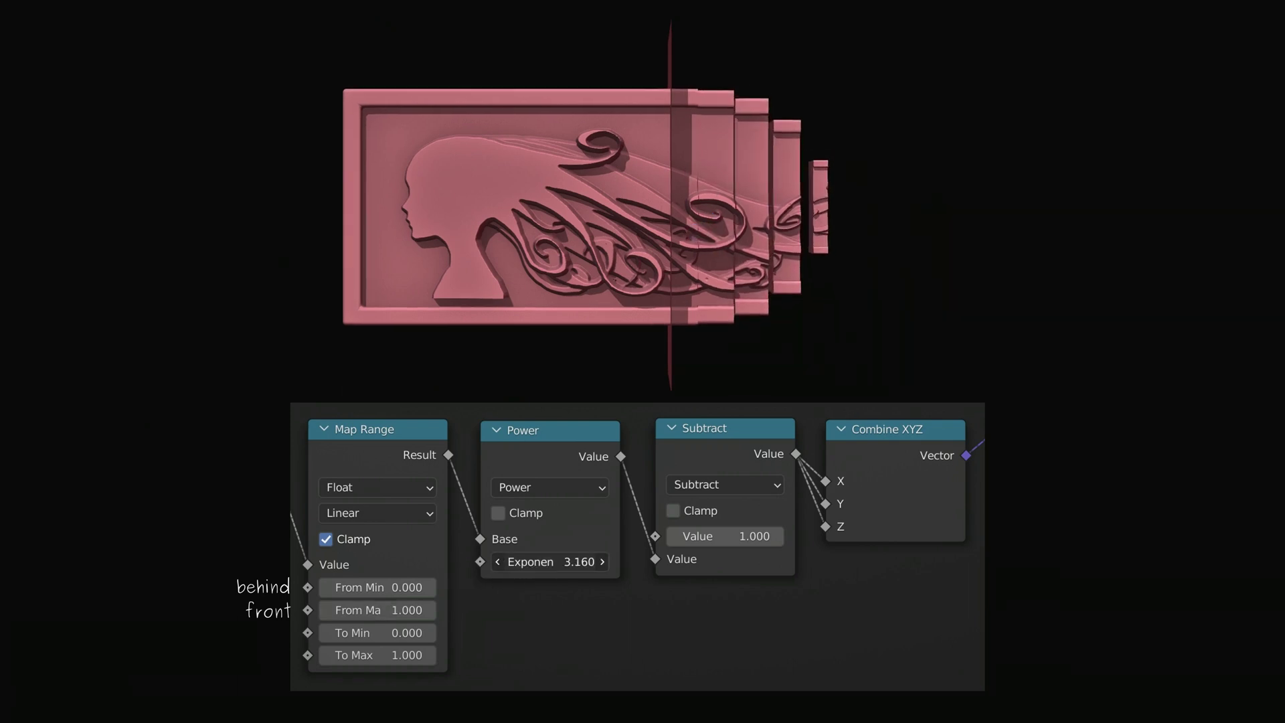
mouse_move(576, 562)
mouse_down()
mouse_move(526, 561)
mouse_move(579, 562)
mouse_up()
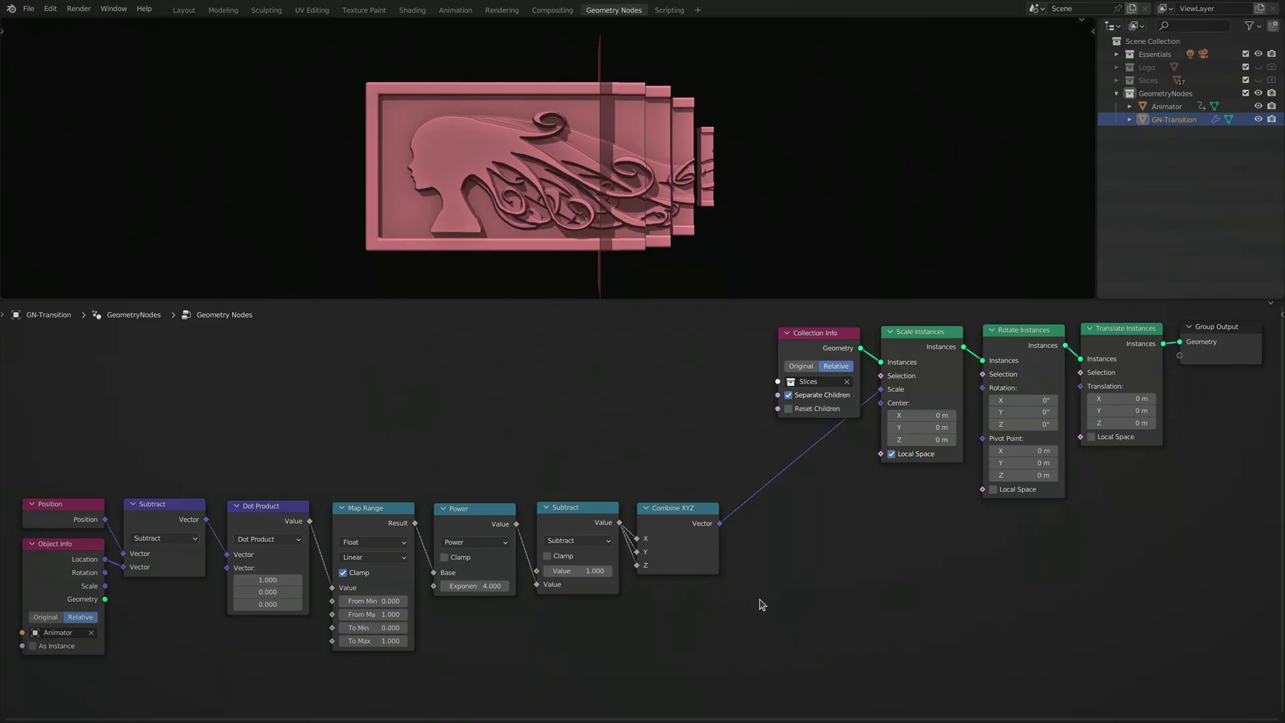
Move Subtract and its Combine XYZ up, and add a Math node and another Combine XYZ in the freed space below
drag(583, 510, 581, 399)
drag(676, 508, 677, 398)
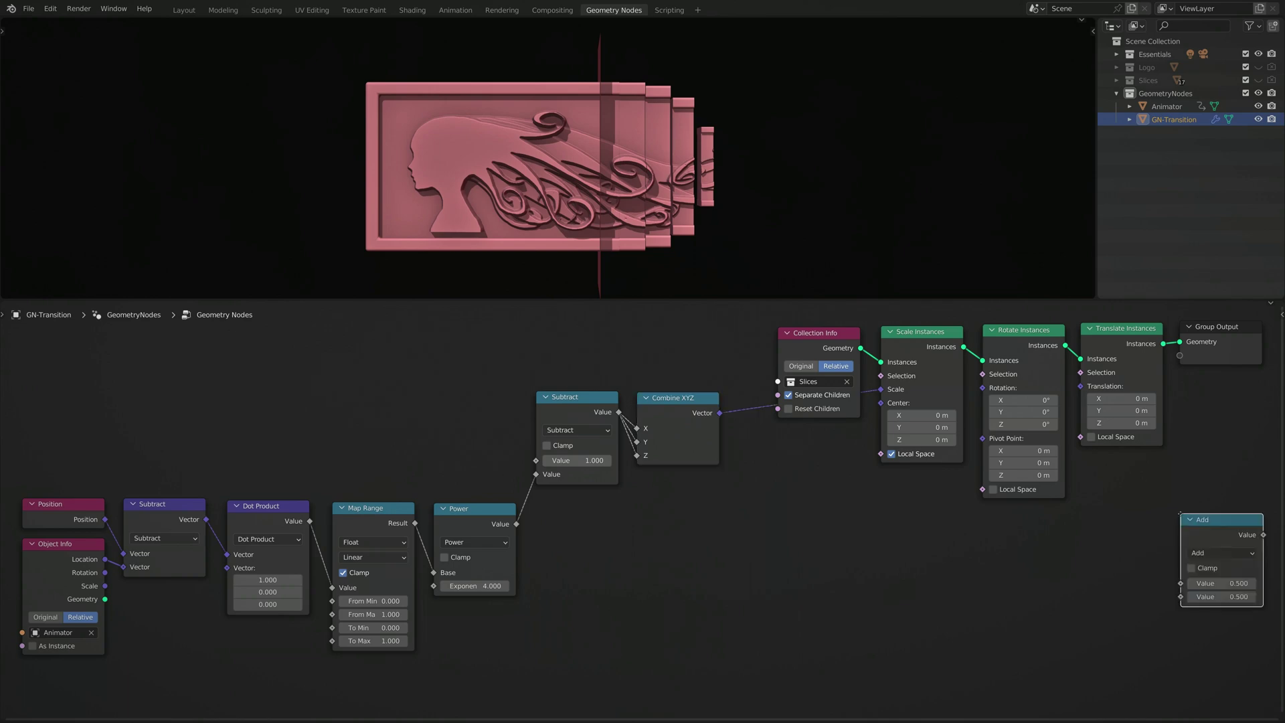
click(537, 505)
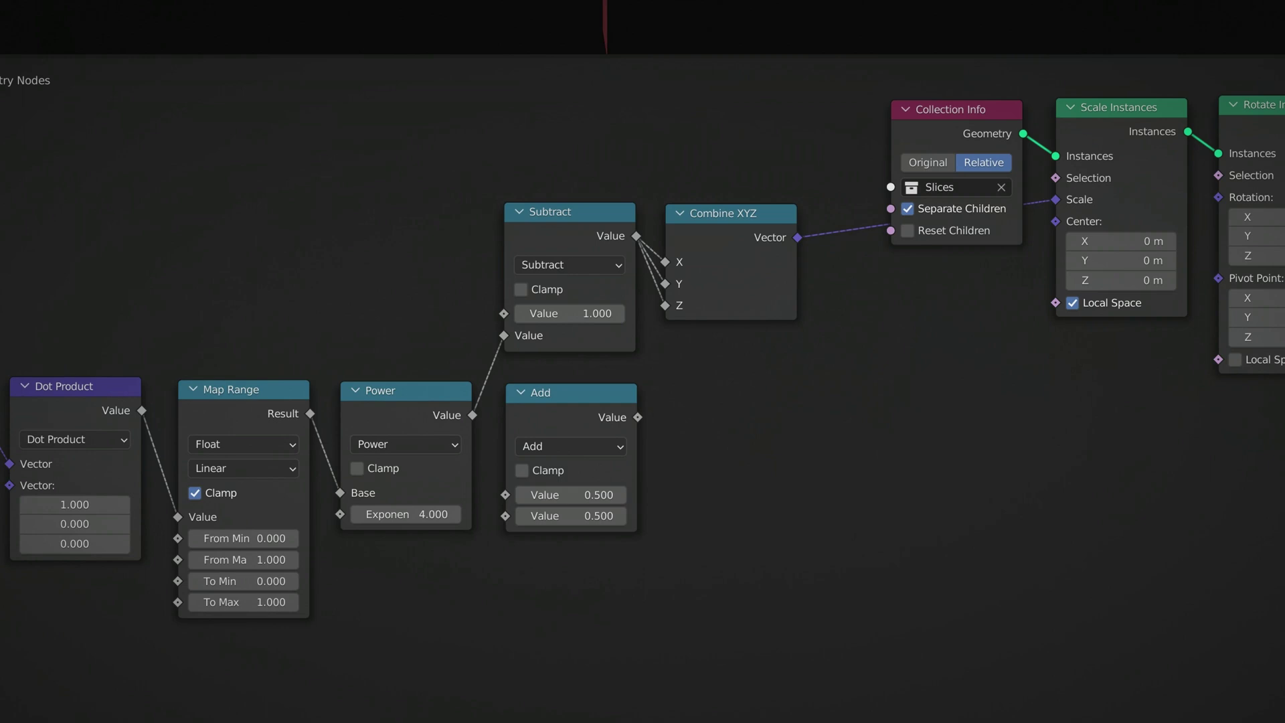
click(671, 393)
Link Power into the new Math node, set it to Multiply by pi, and route it through Combine XYZ's X into Rotation
click(472, 416)
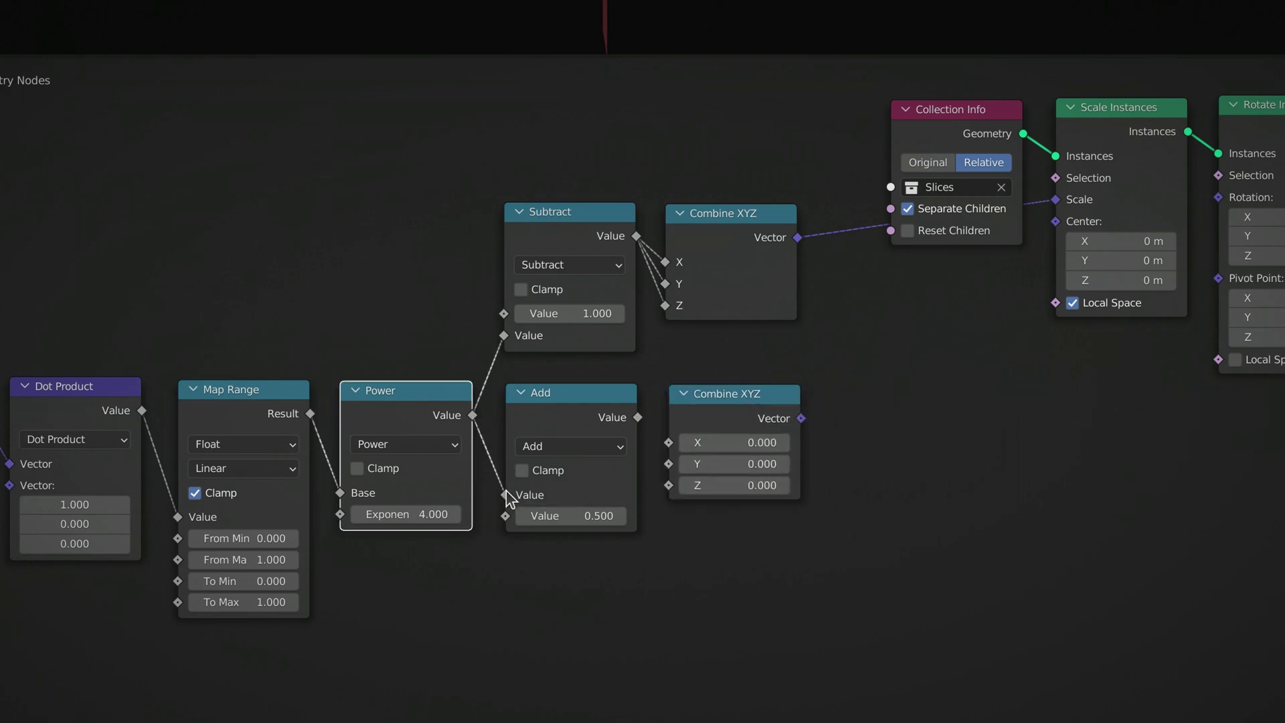
click(622, 444)
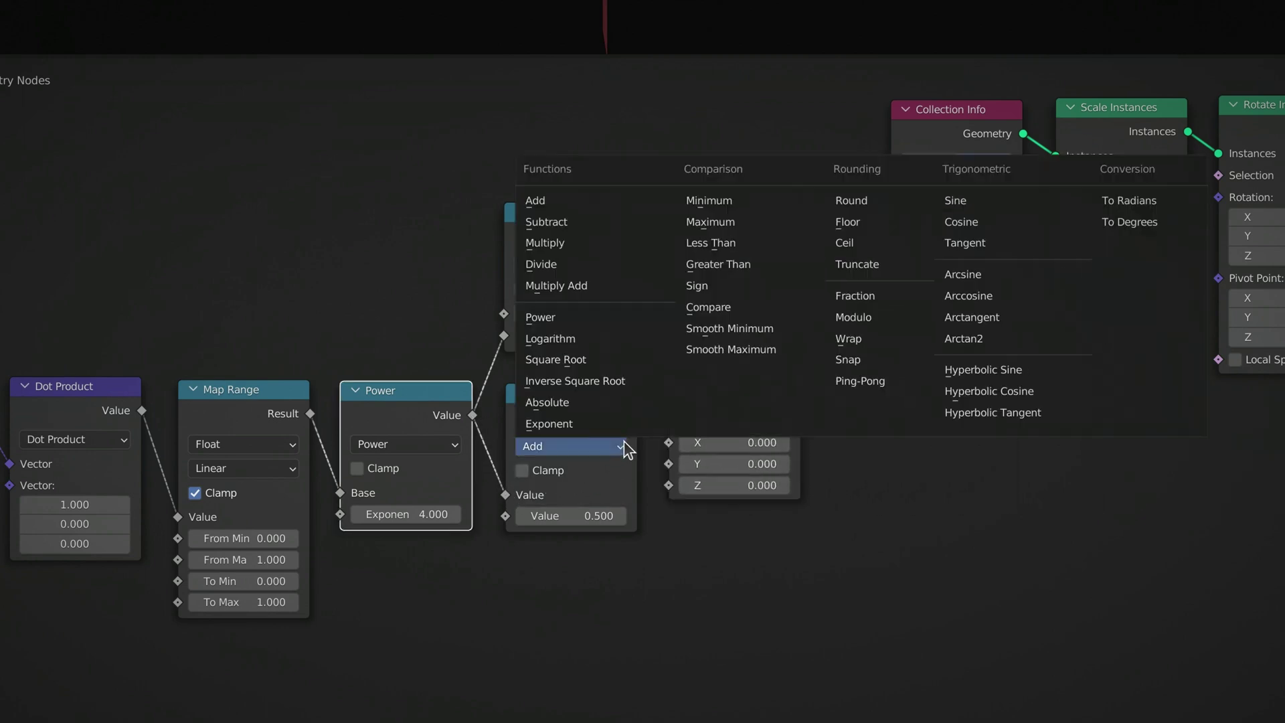
click(608, 242)
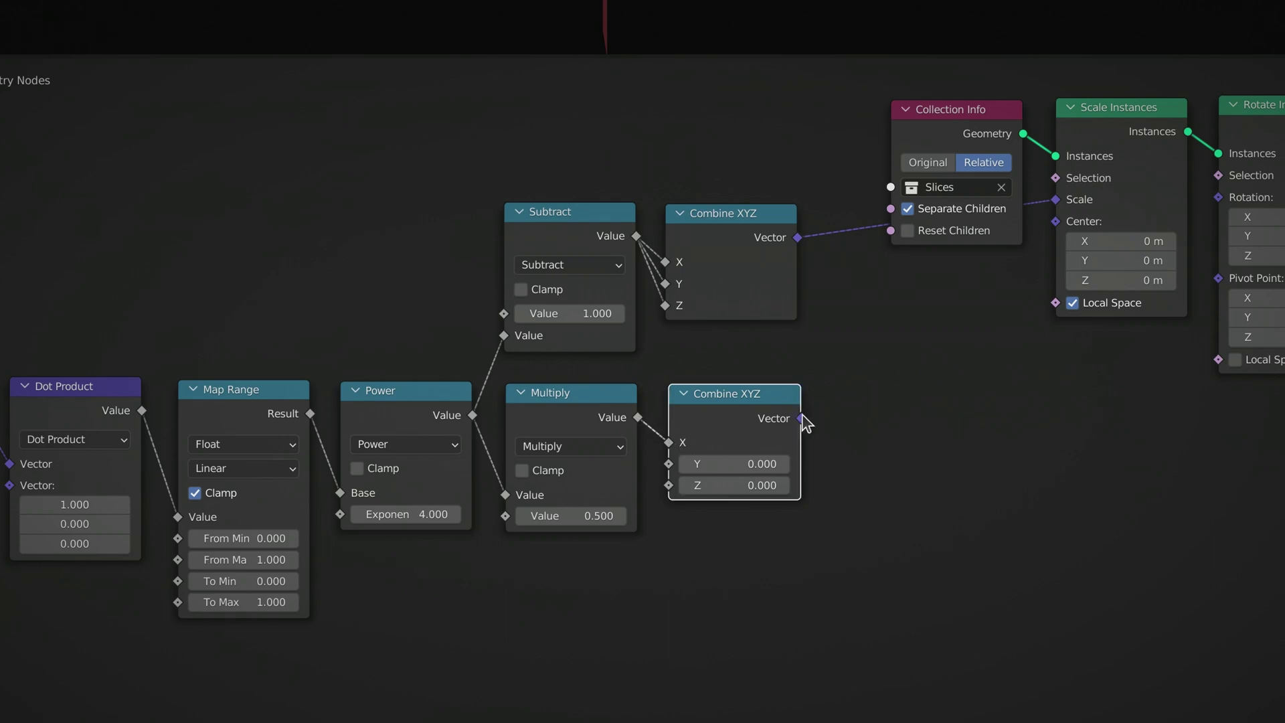
drag(801, 420, 1217, 209)
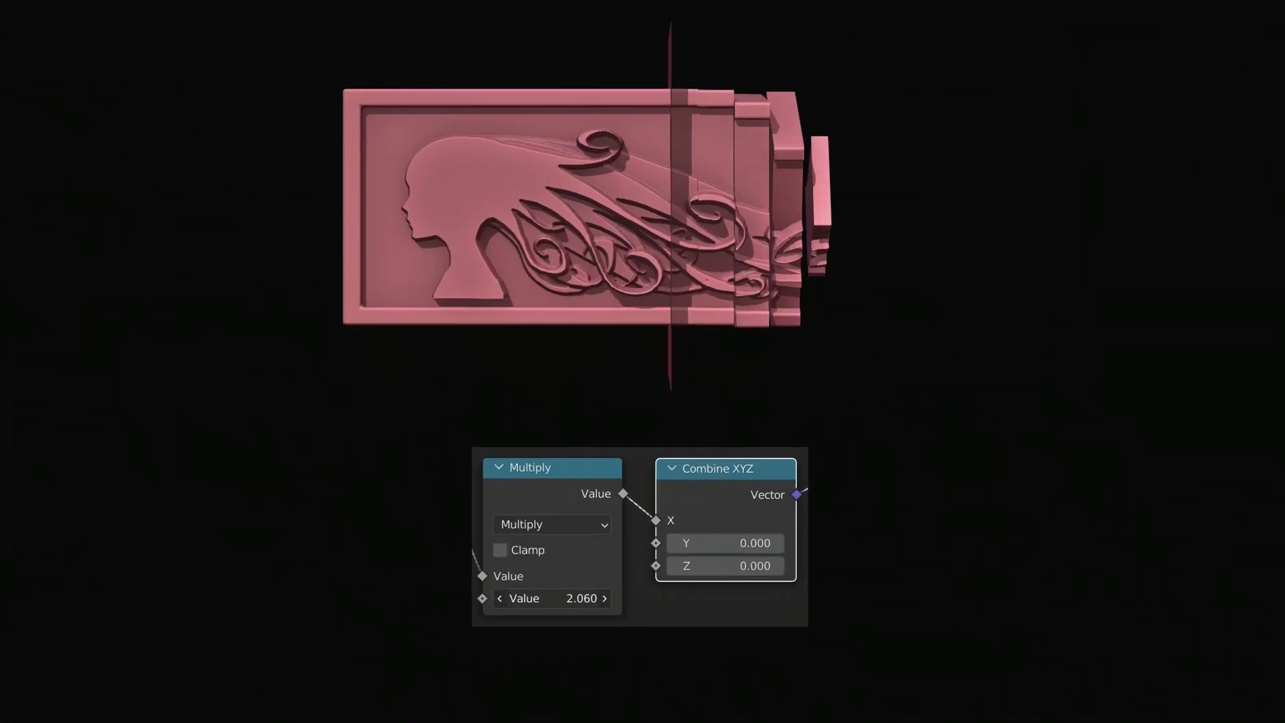
drag(552, 599, 643, 599)
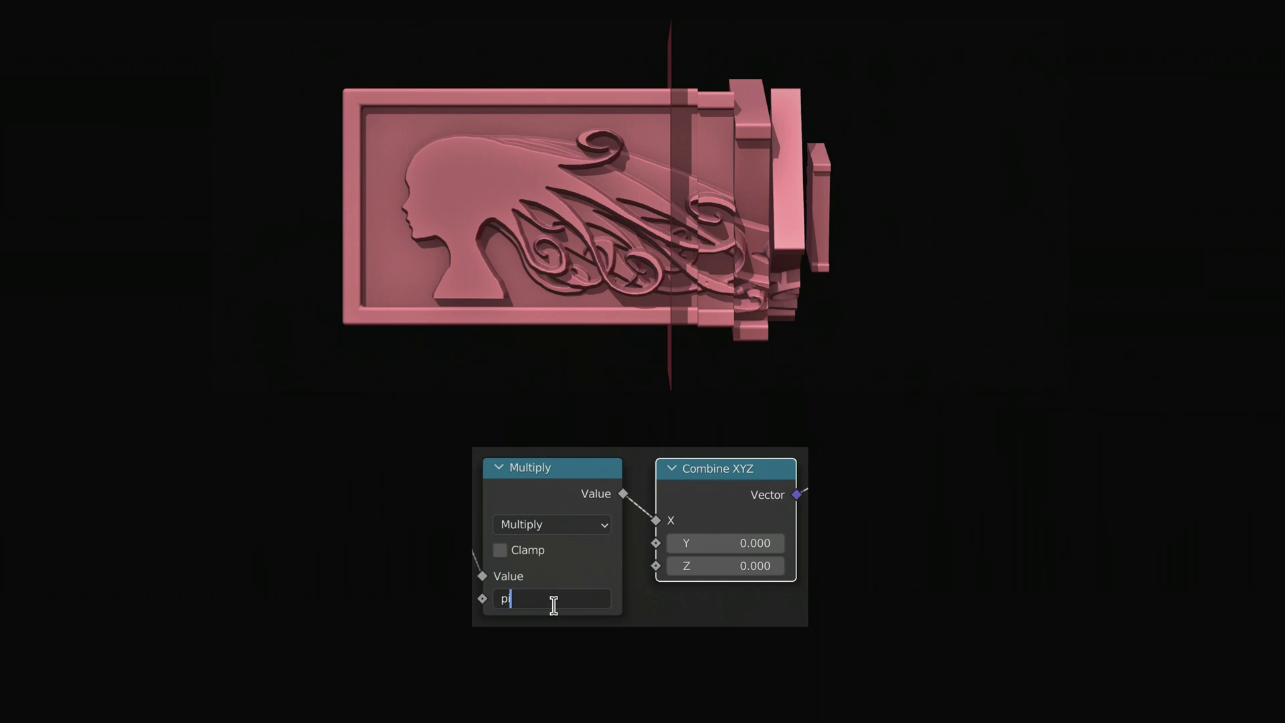
key(Return)
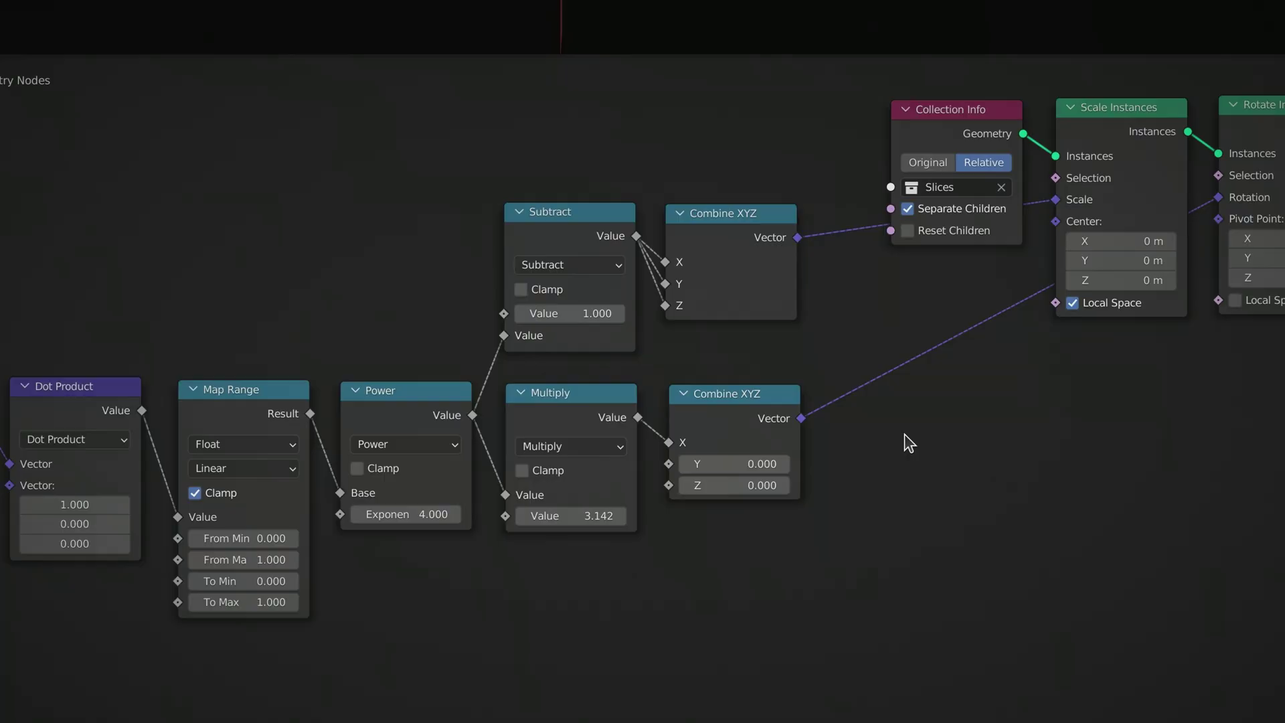
Duplicate the Multiply and Combine XYZ pair below, fed by Power with a factor of 1, and link it to Translation
drag(905, 434, 580, 501)
key(shift+d)
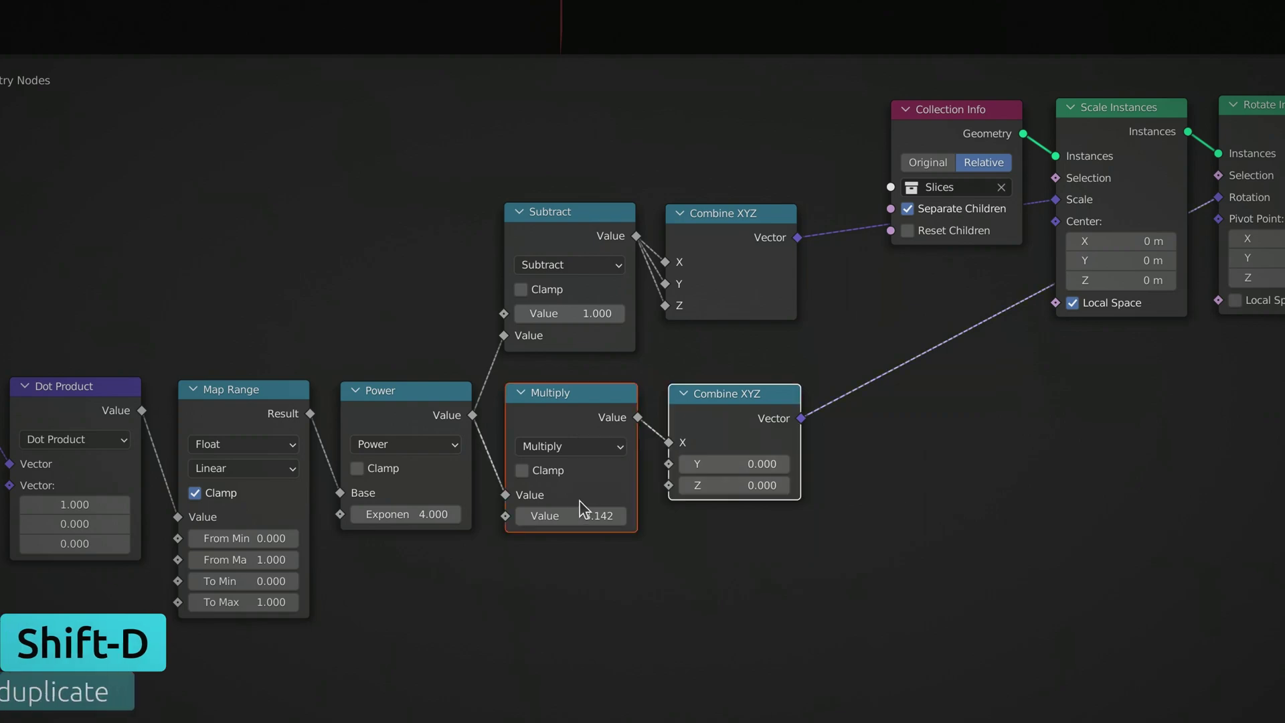
click(580, 574)
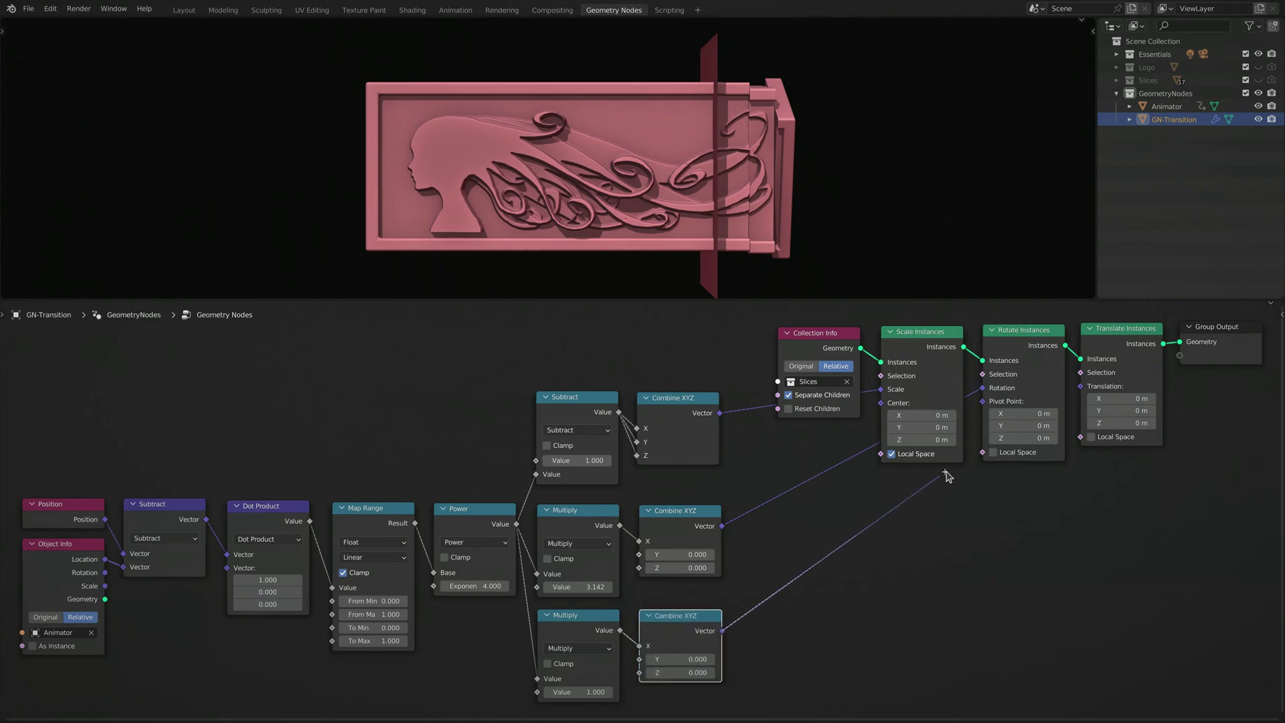
drag(946, 475, 1081, 395)
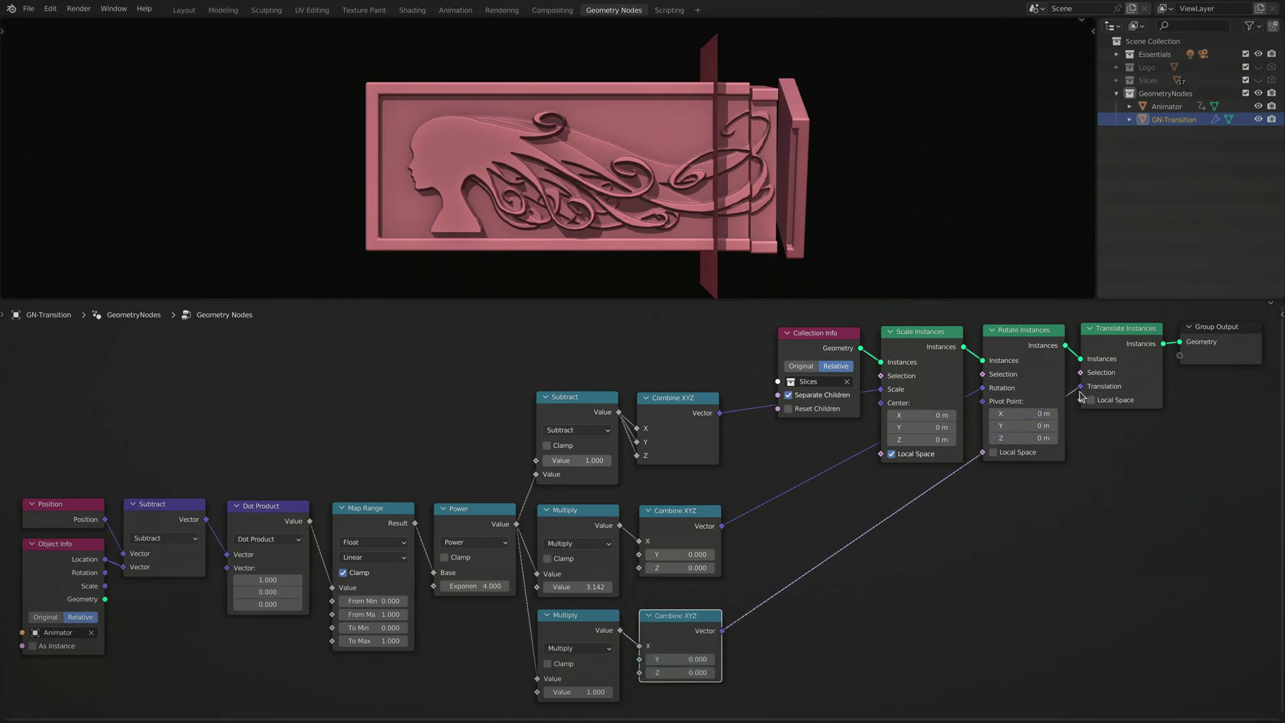